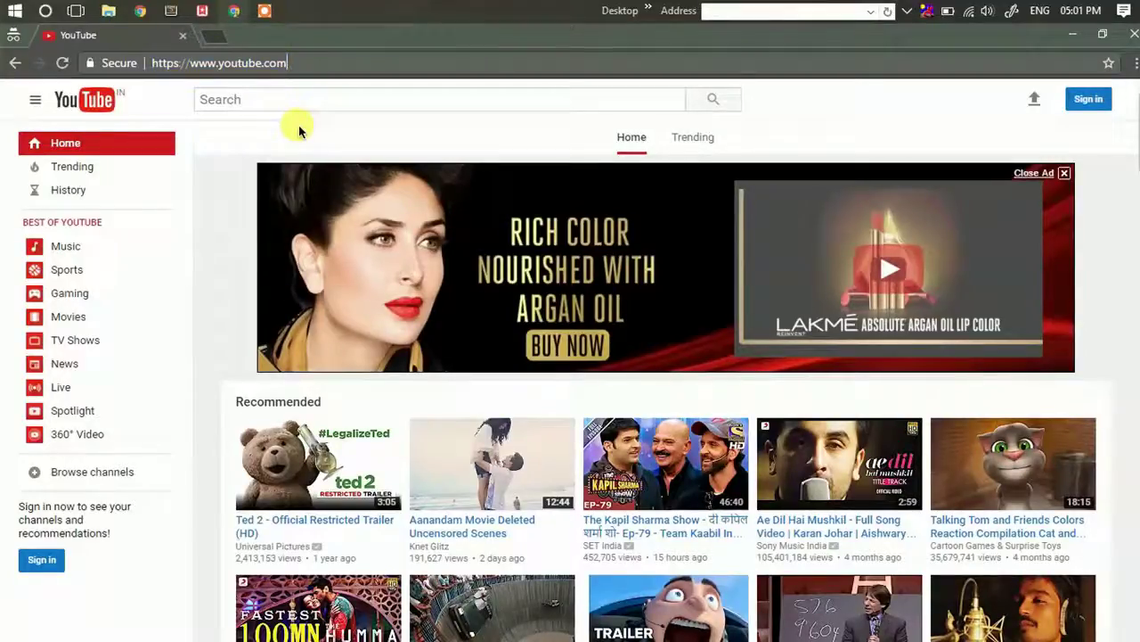
Open YouTube's TV version with /leanback and browse to the Trending videos
type("/")
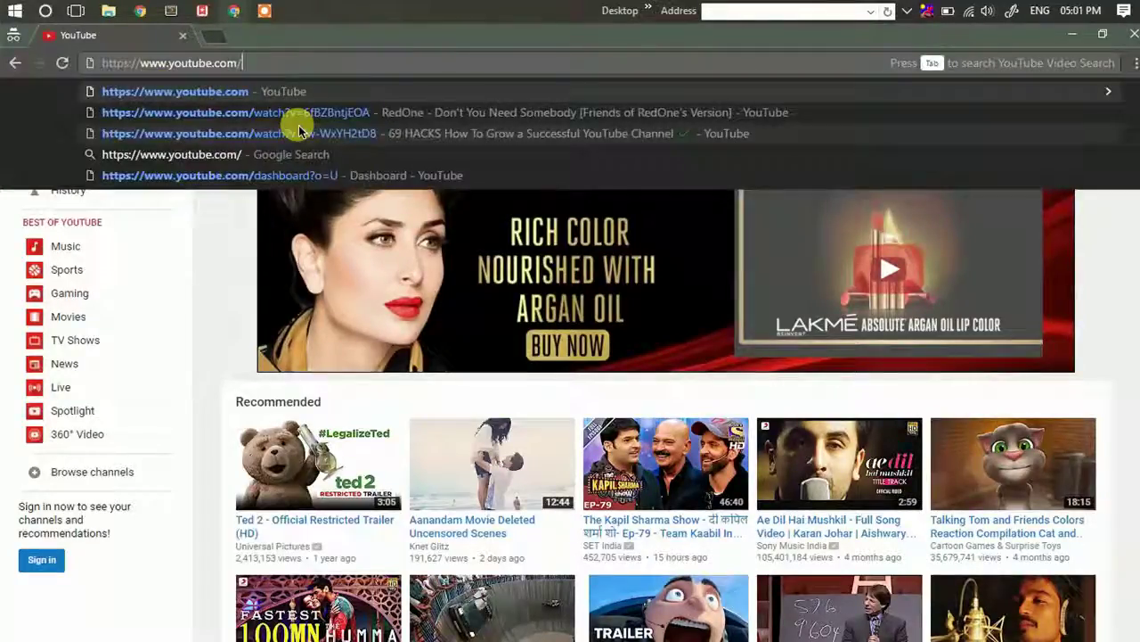
type("leanb")
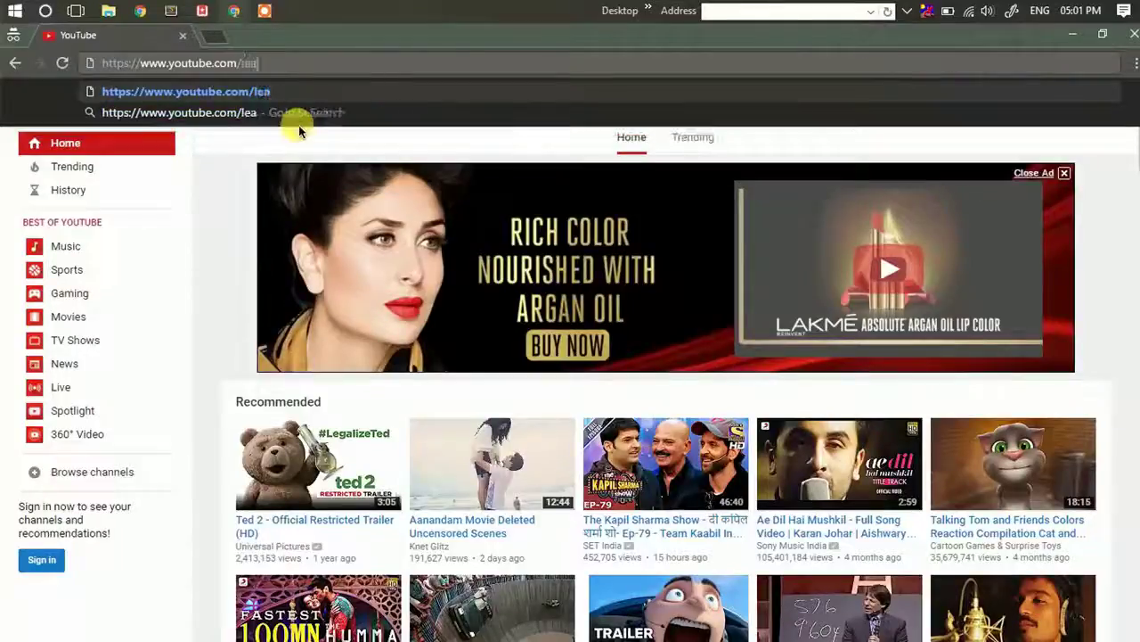
type("ack")
key("Return")
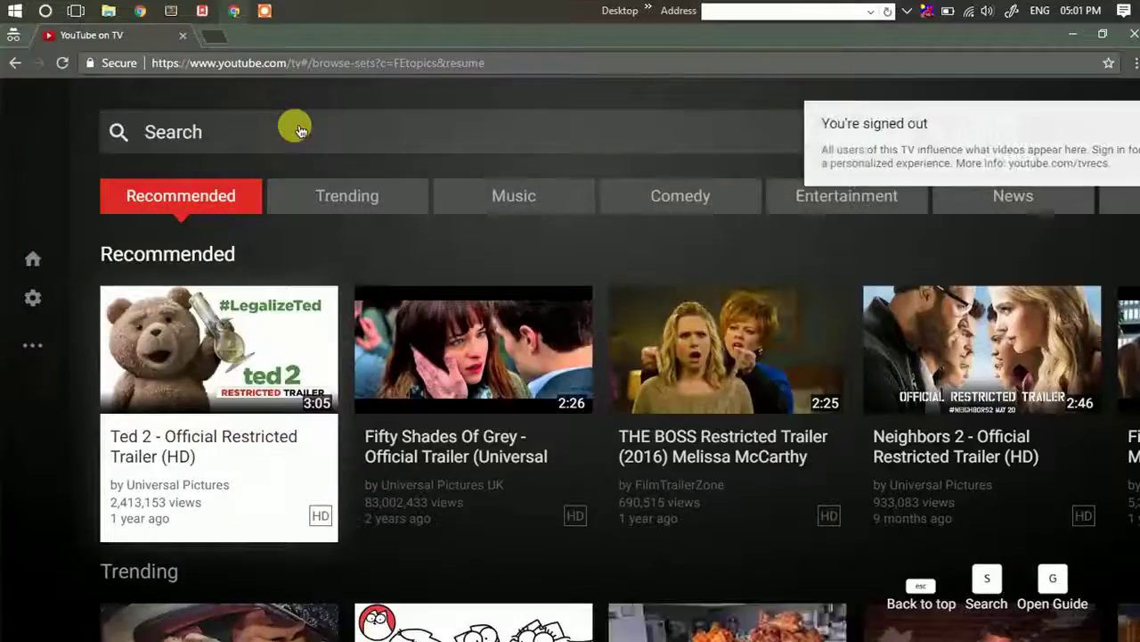
scroll(299, 129, "down", 1)
scroll(298, 129, "down", 2)
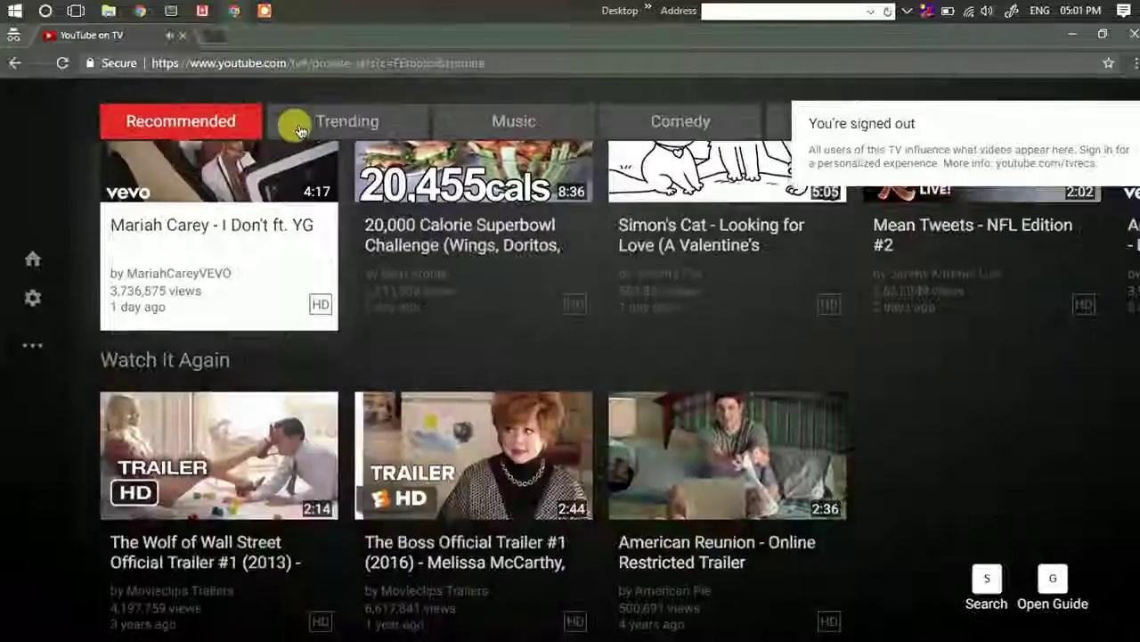
scroll(298, 129, "up", 4)
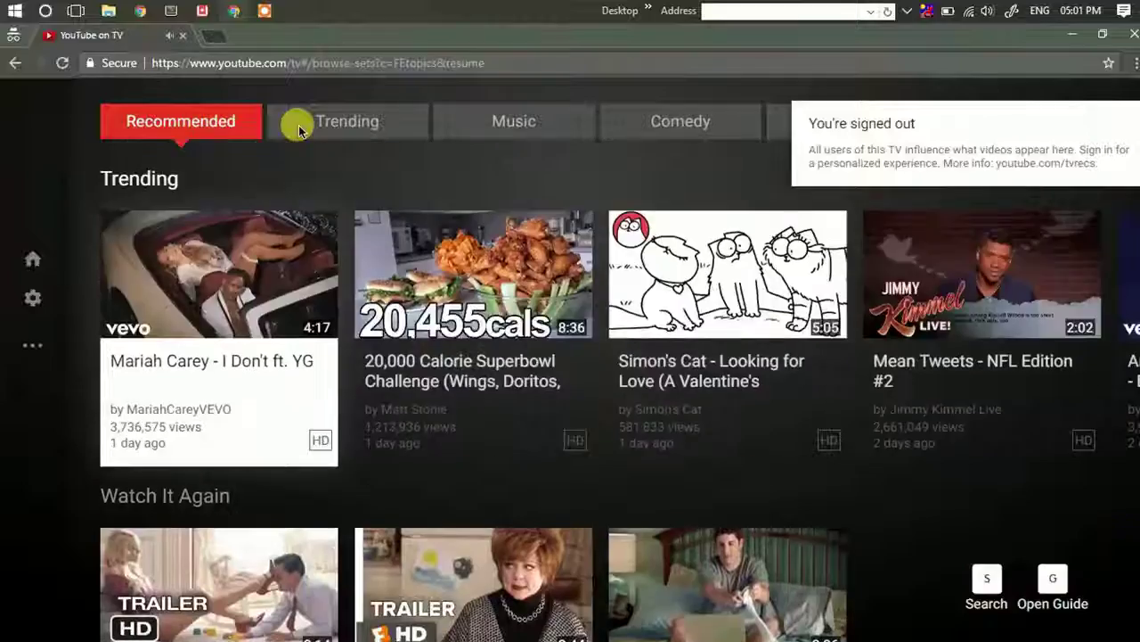
left_click(299, 127)
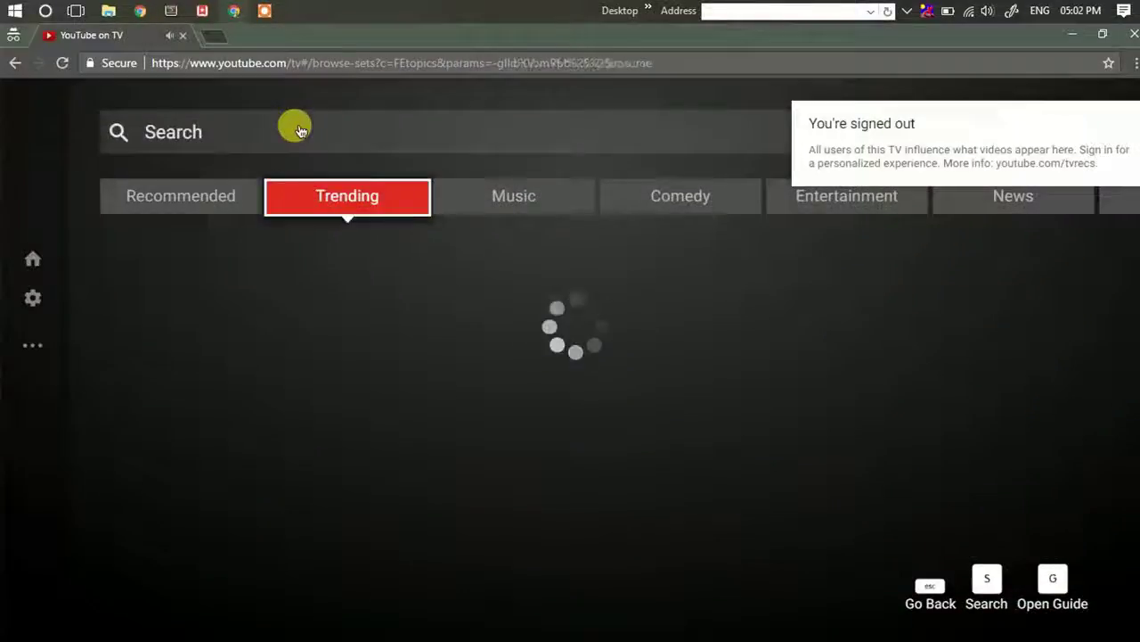
scroll(298, 129, "up", 1)
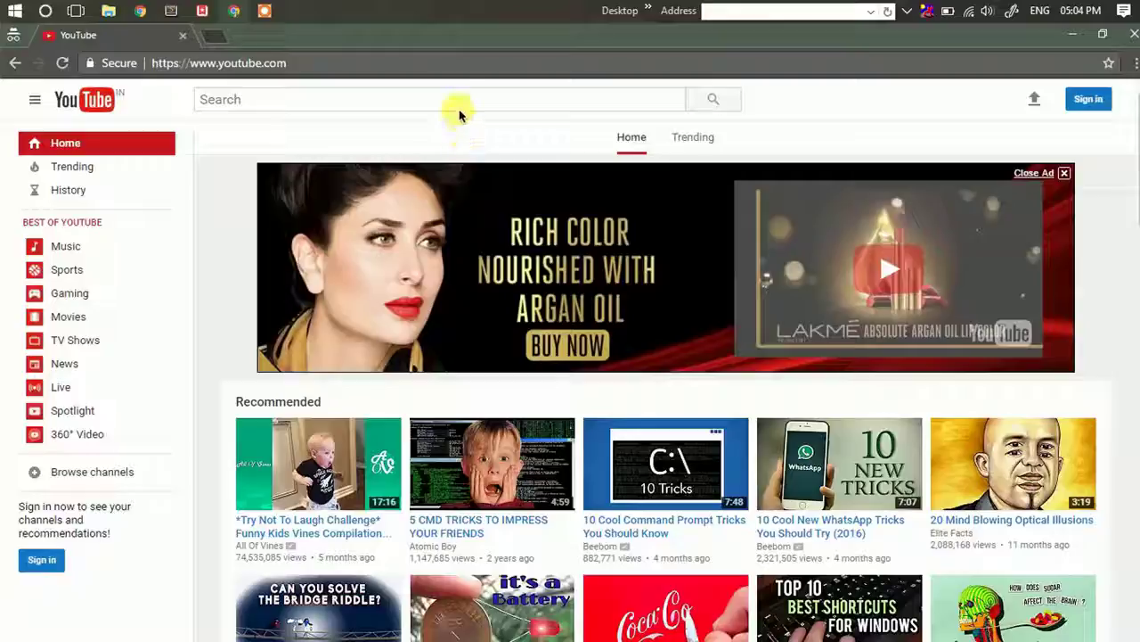
Search 'ted 2 age restricted trailer' and open the trailer's Content Warning page
left_click(416, 98)
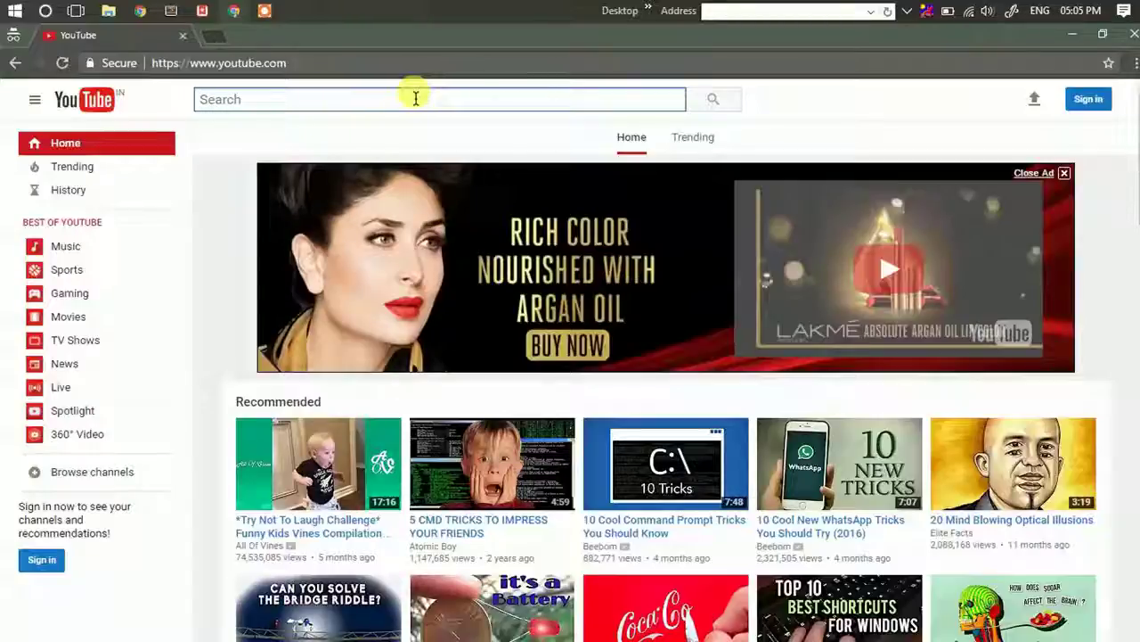
type("ted ")
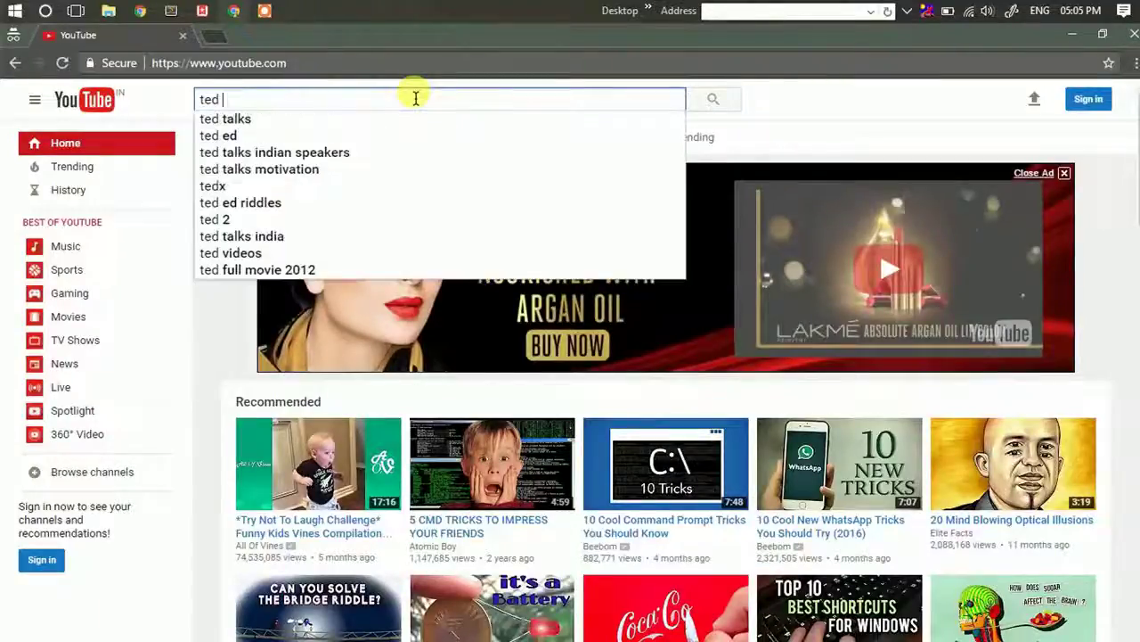
type("2 age re")
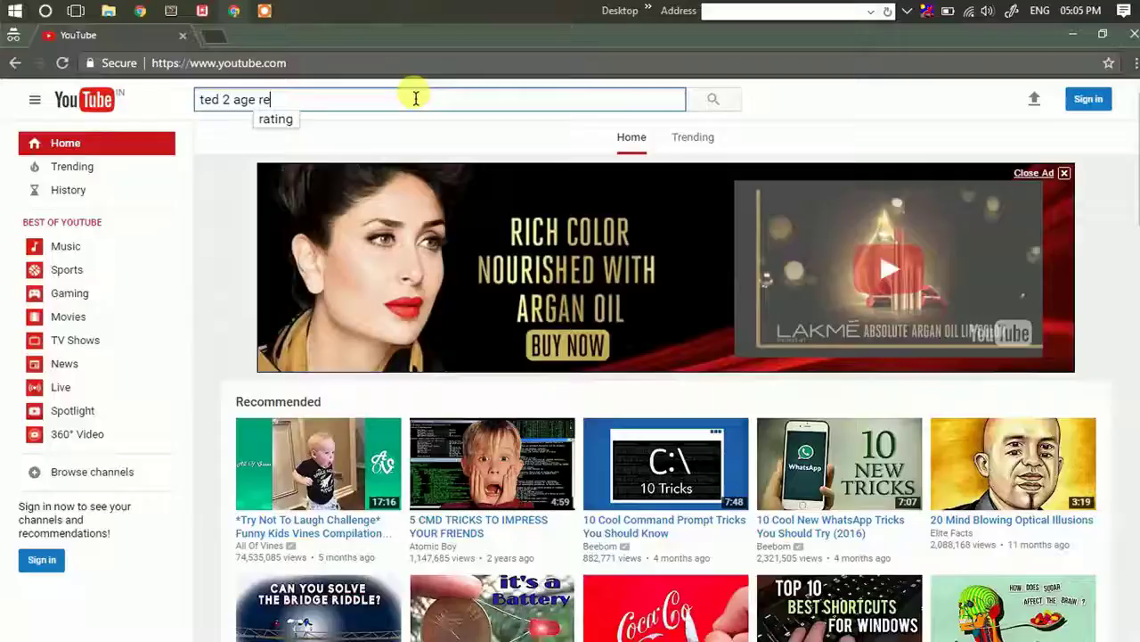
type("stricted trailer")
key("Return")
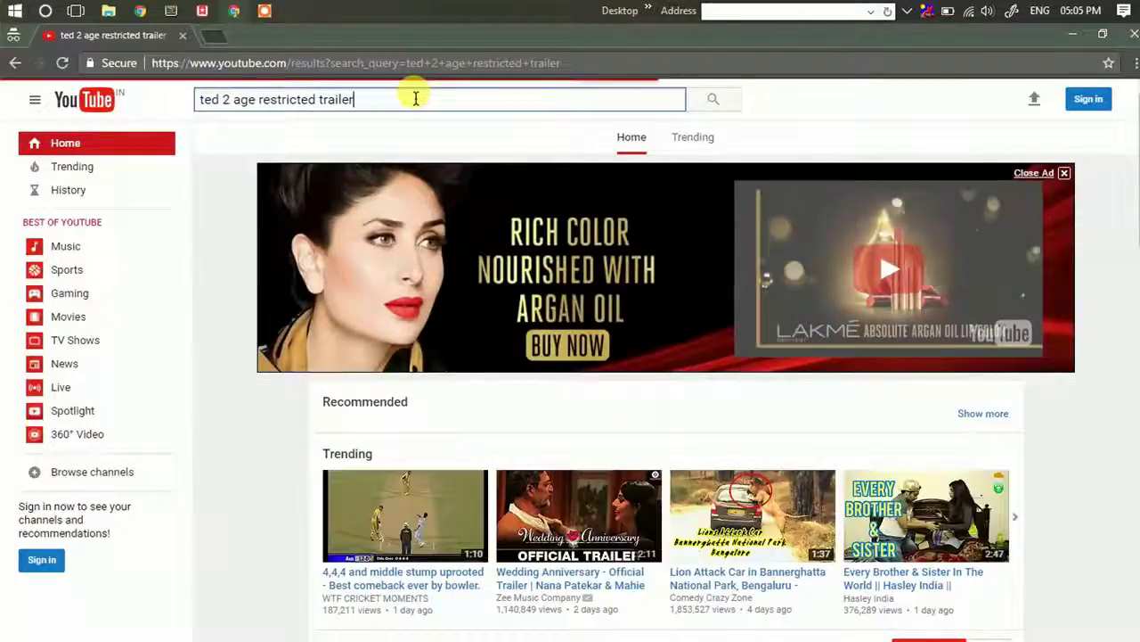
left_click(540, 178)
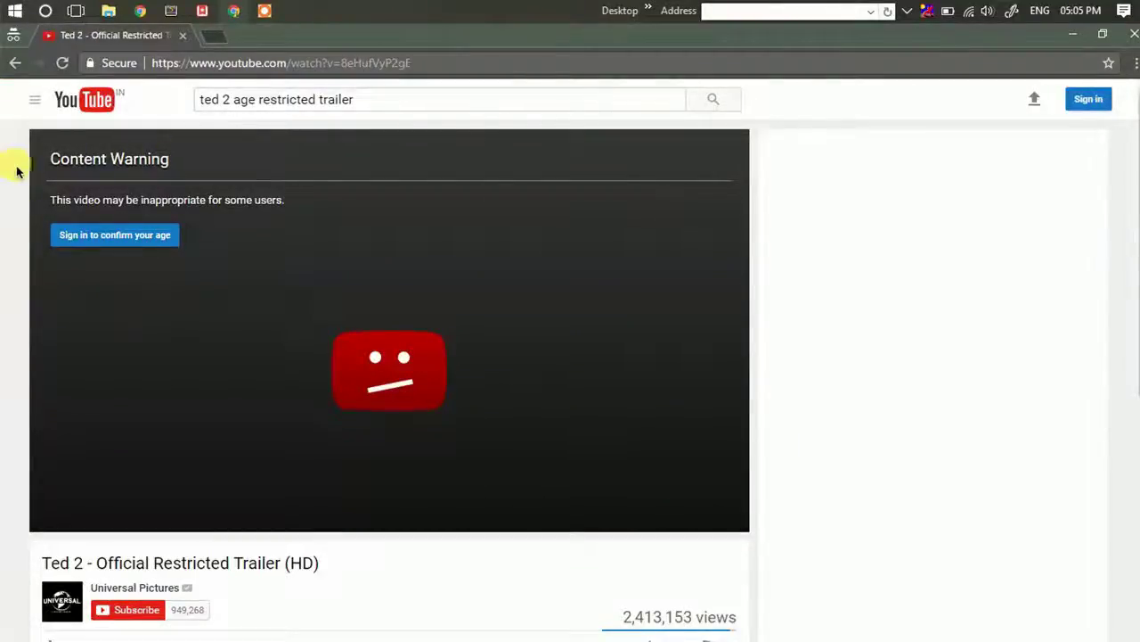
left_click_drag(51, 161, 156, 152)
left_click(359, 227)
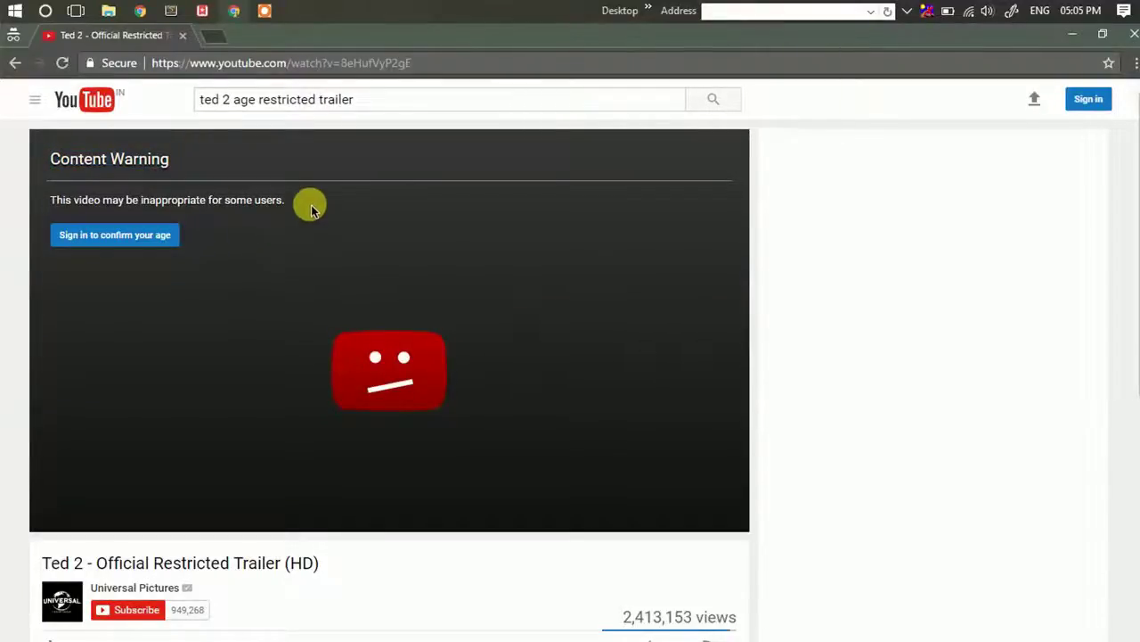
left_click_drag(297, 202, 41, 196)
left_click(202, 252)
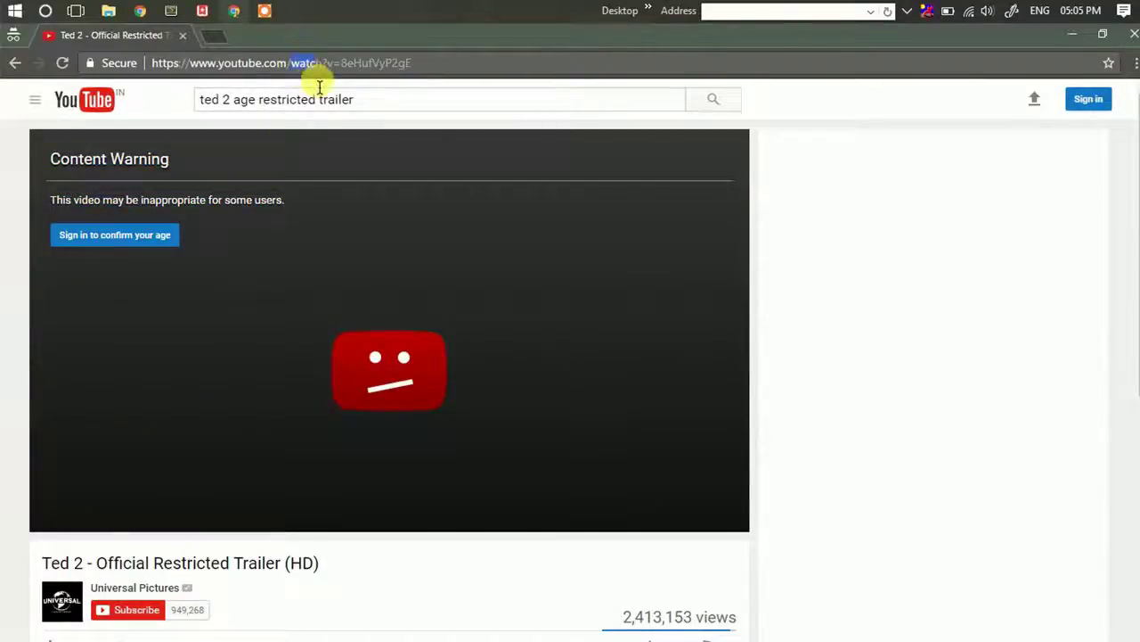
Change 'watch?v=' to 'v/' in the address, load it and play the trailer
key("BackSpace")
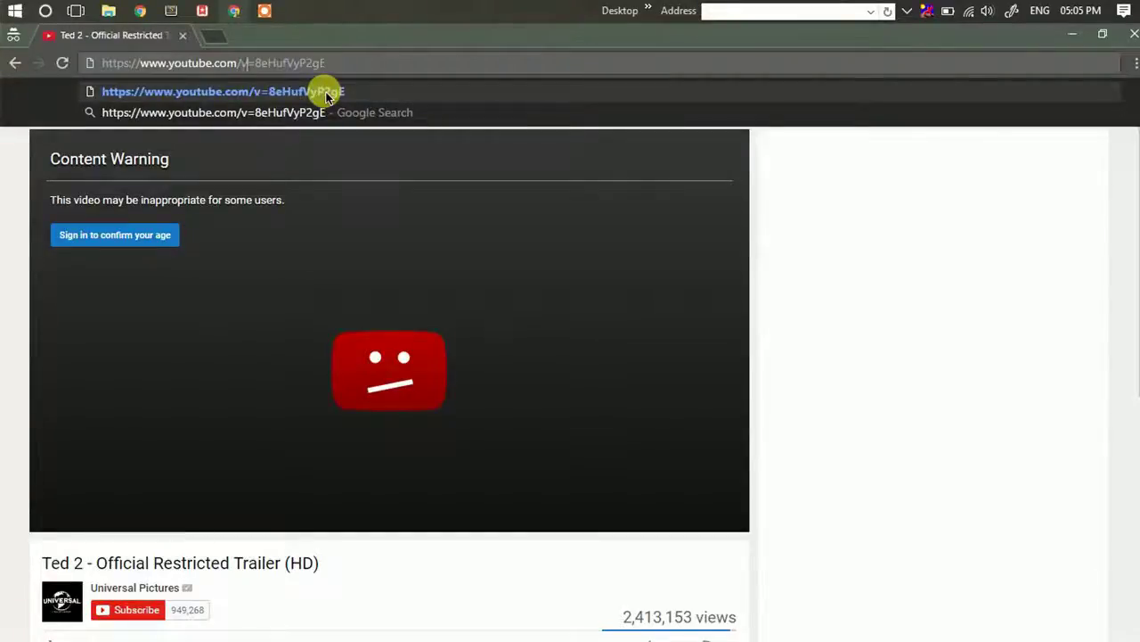
key("Delete")
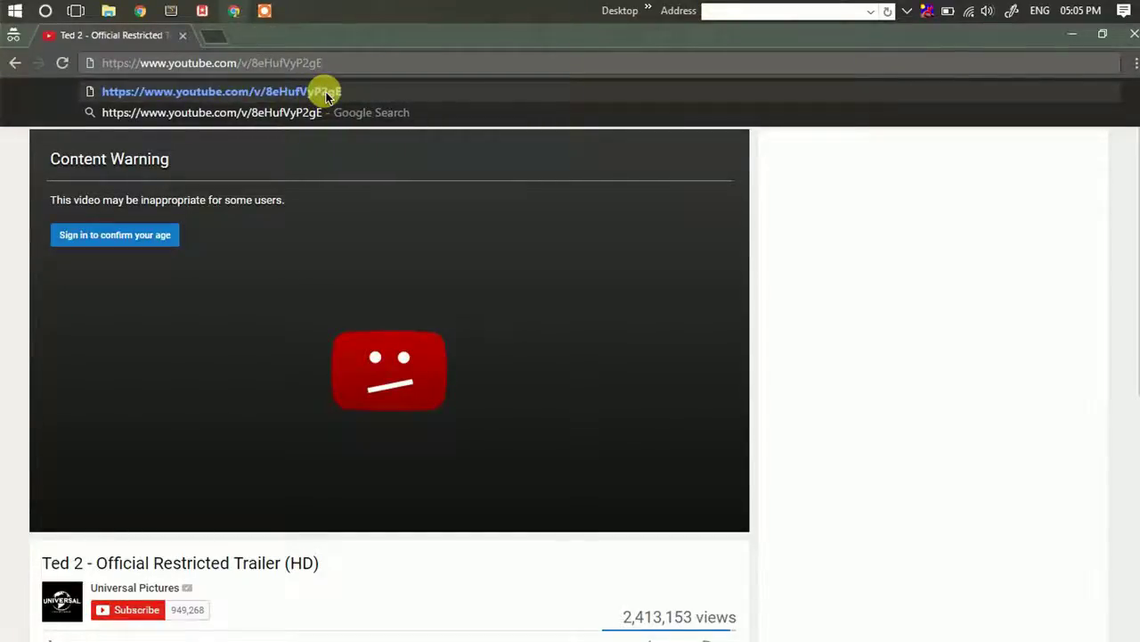
left_click(326, 93)
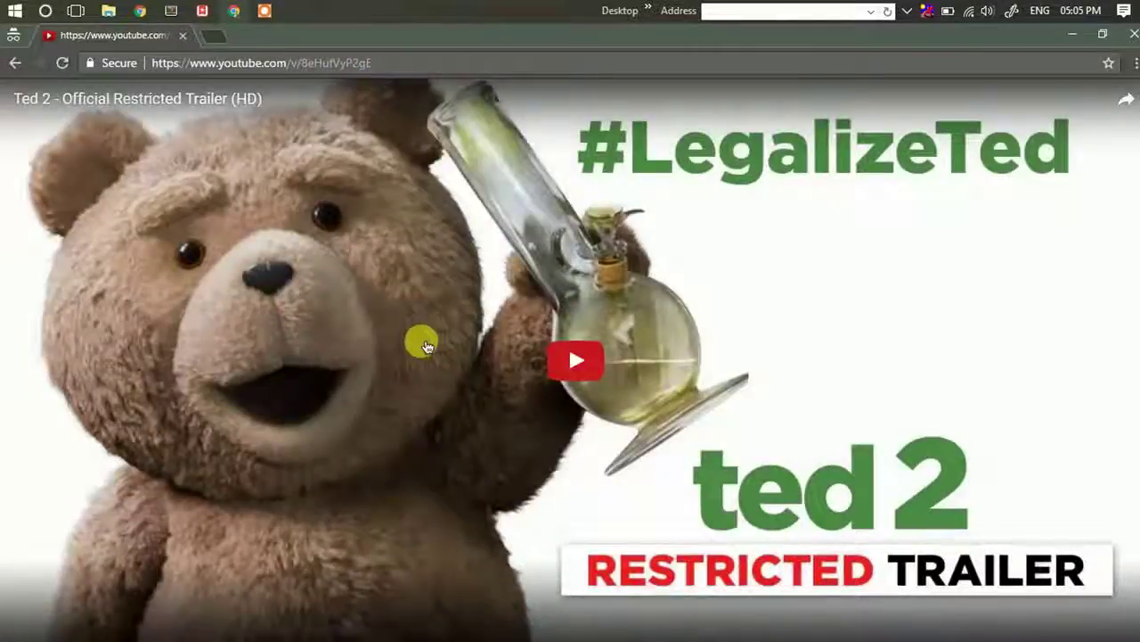
left_click(497, 369)
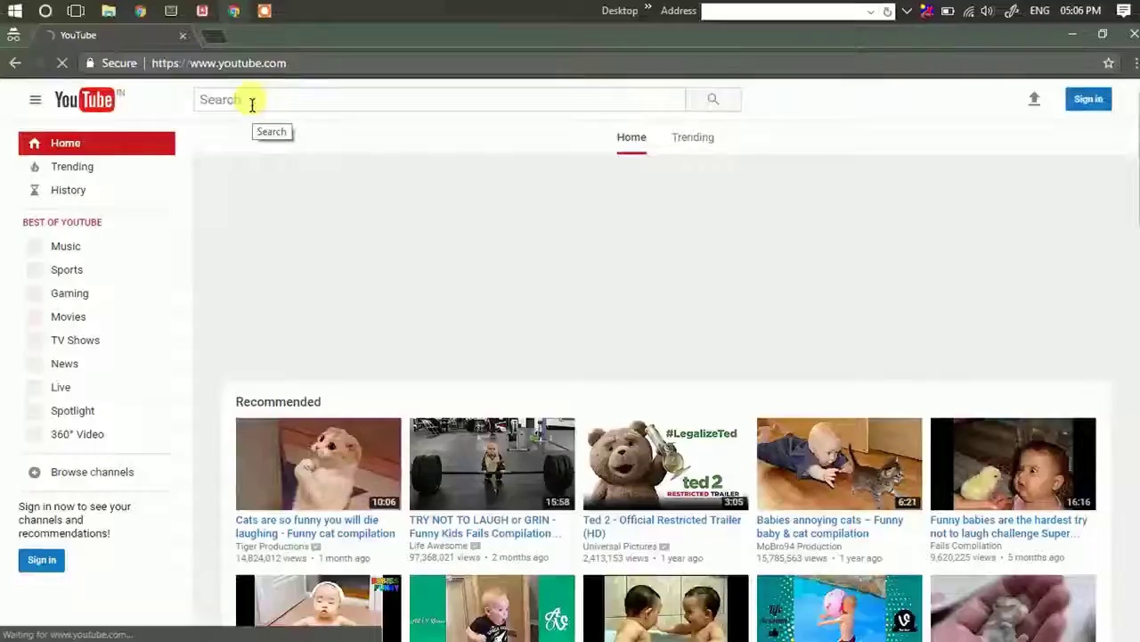
Open the 'Cats are so funny' compilation and pause and resume it with K
left_click(256, 101)
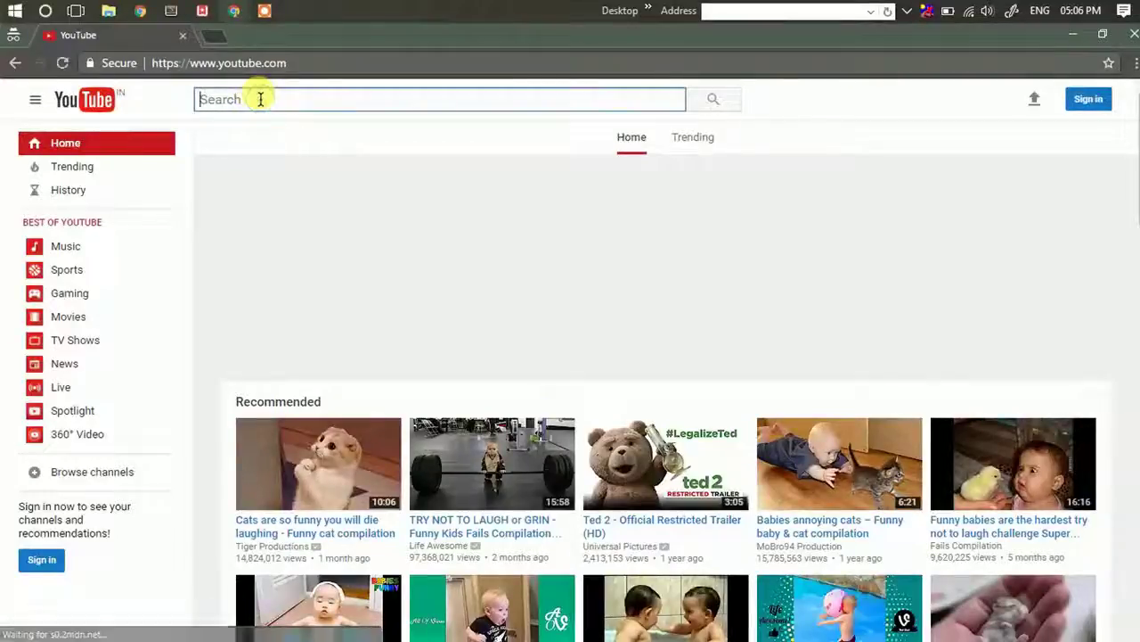
left_click(329, 524)
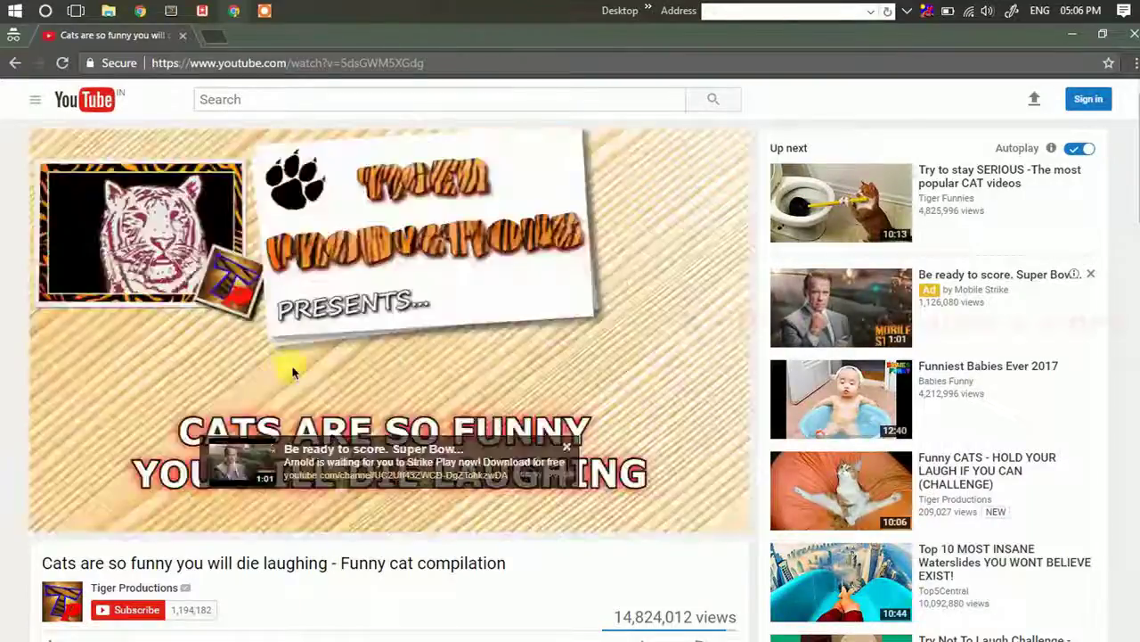
key("k")
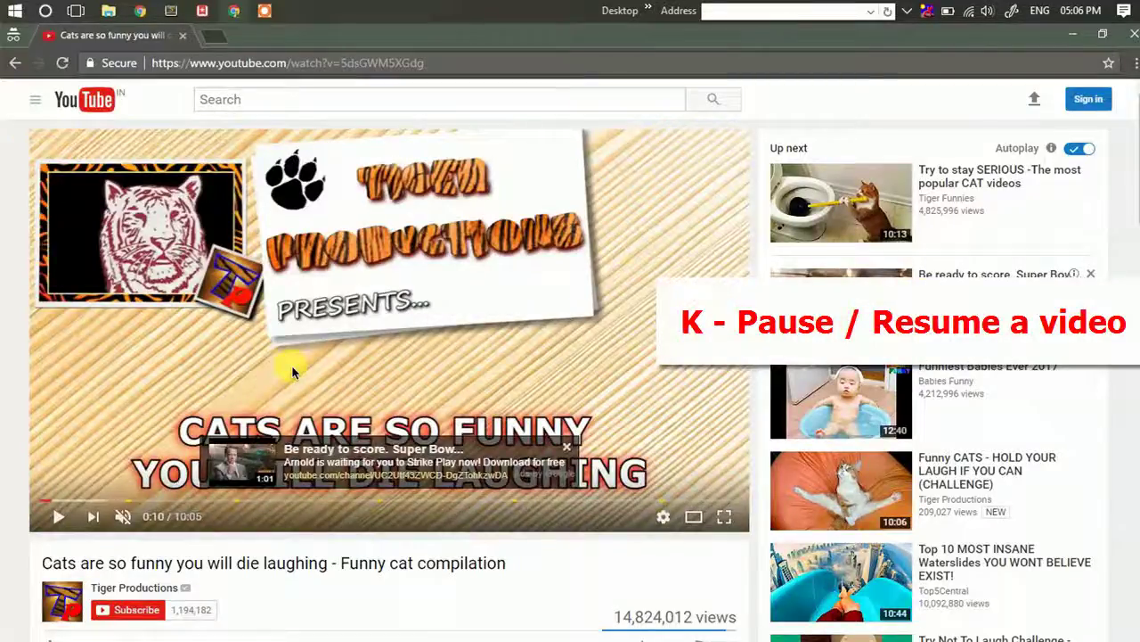
key("k")
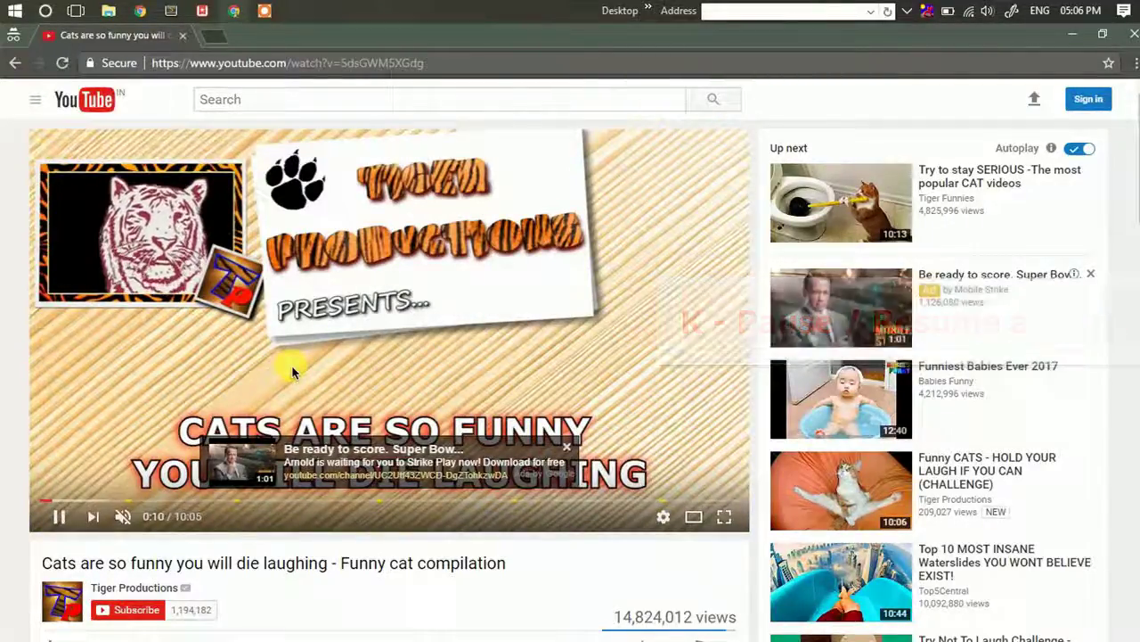
left_click(292, 367)
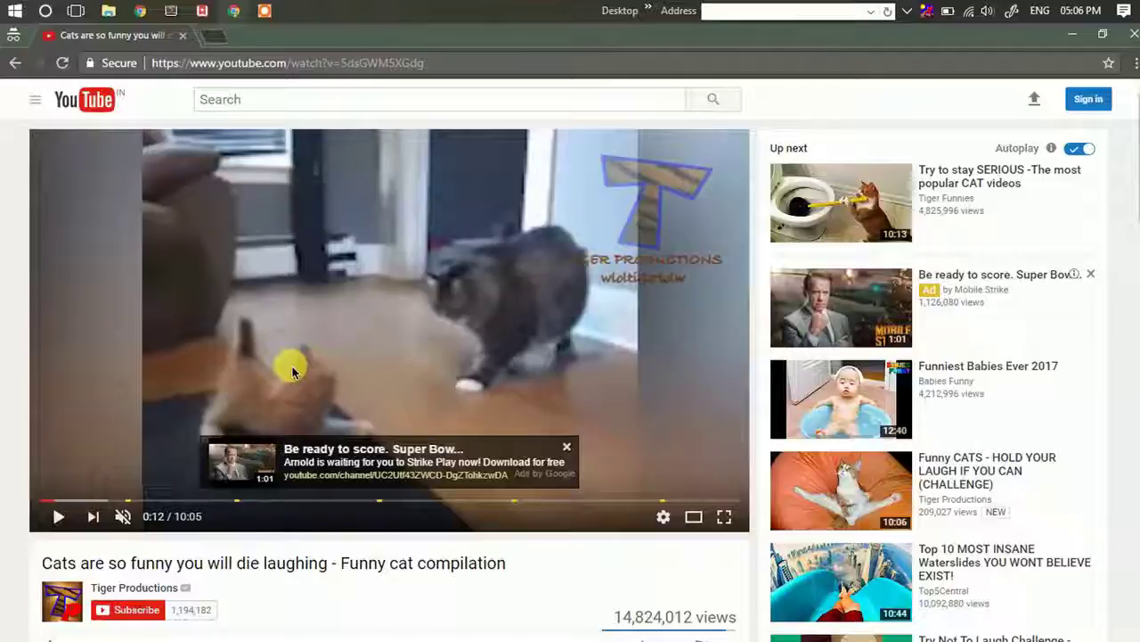
left_click(293, 369)
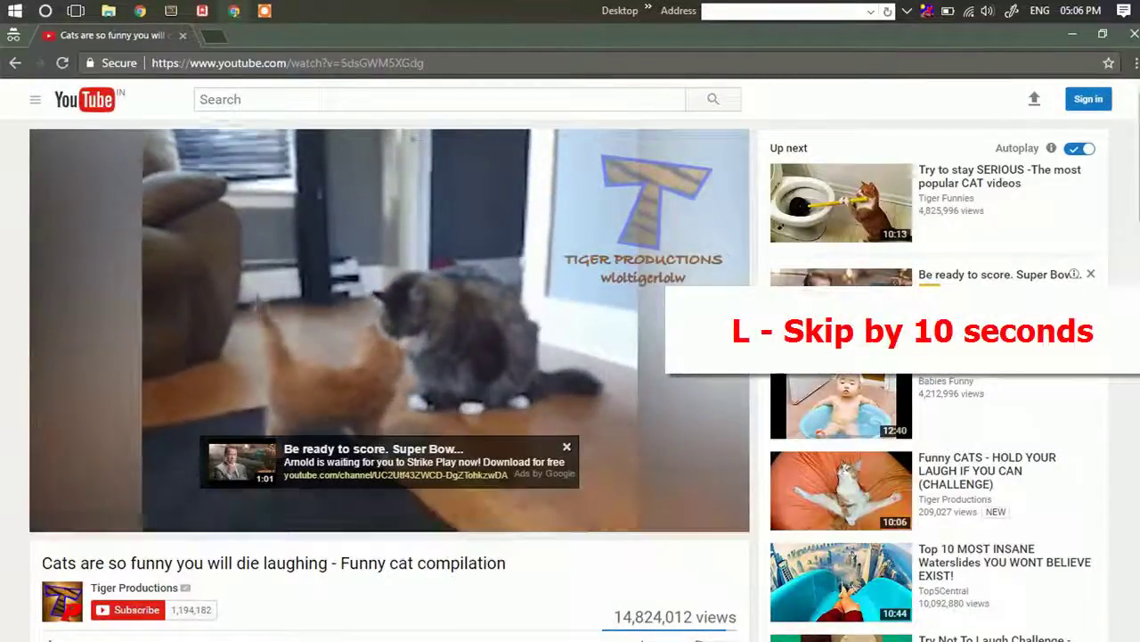
Skip the cat video ahead to about one minute using L and arrow keys
key("l")
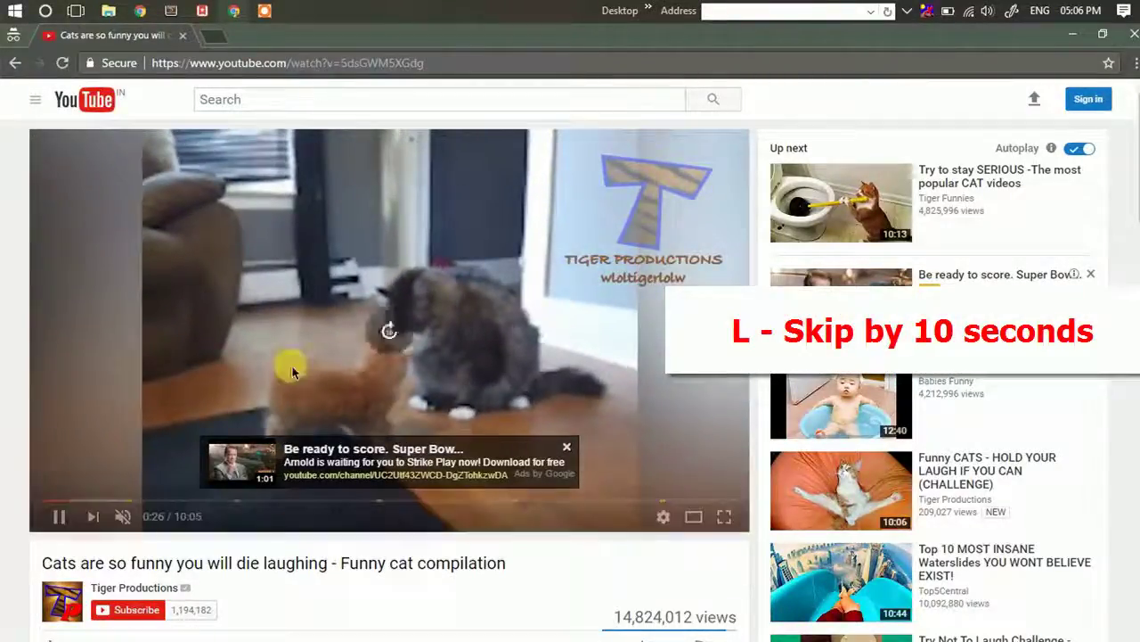
key("l")
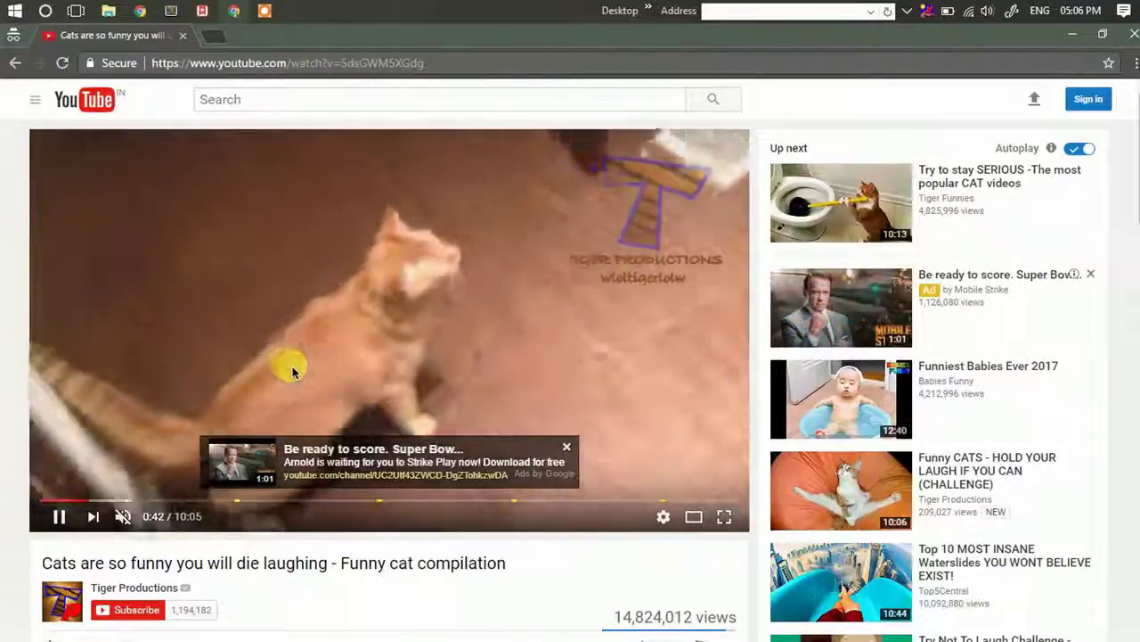
key("Right")
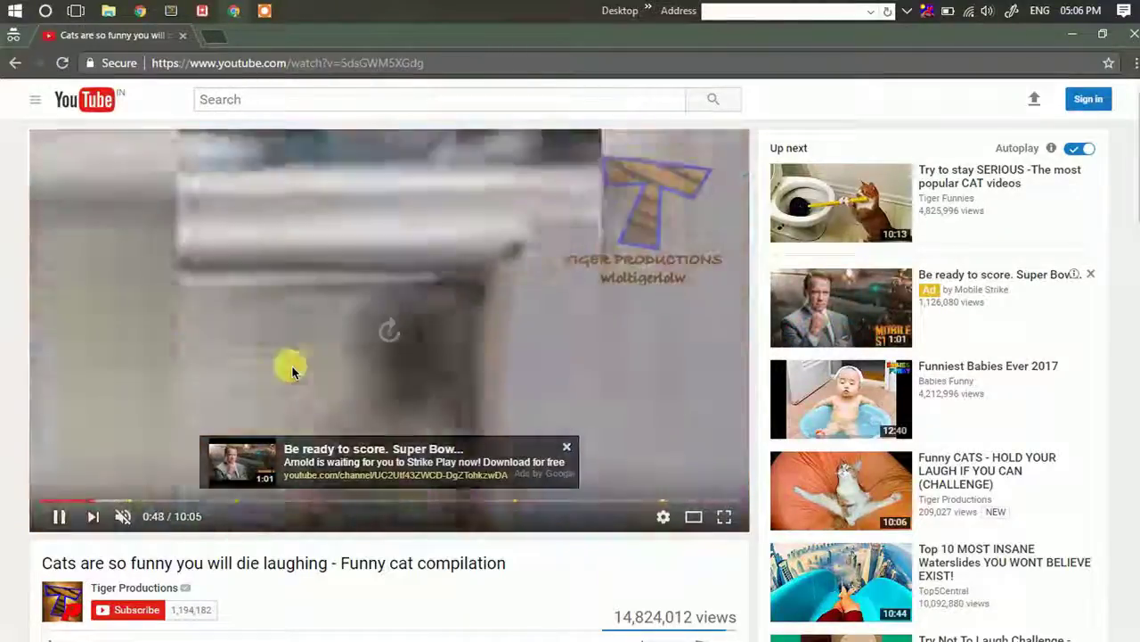
key("l")
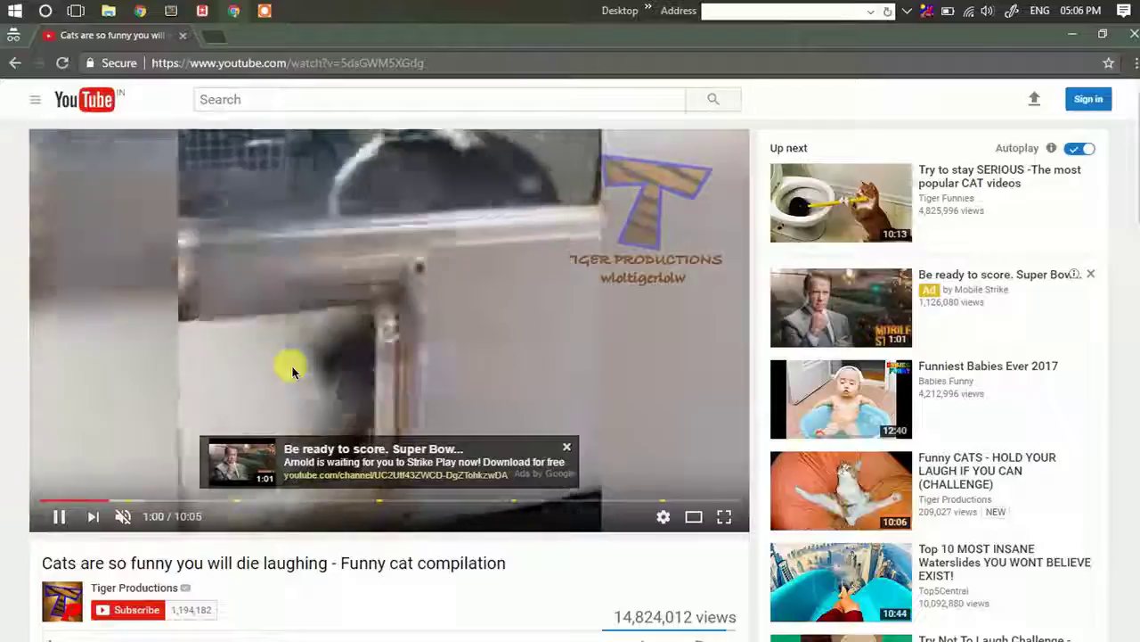
key("Right")
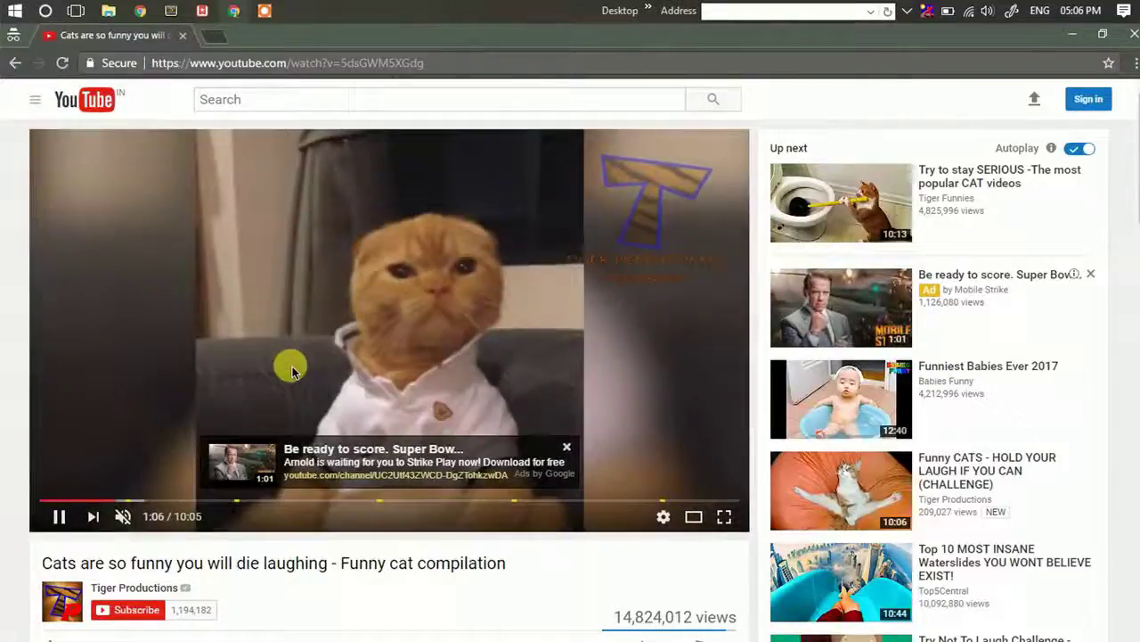
key("Left")
Rewind the video with J in 10-second jumps to around 0:36
key("j")
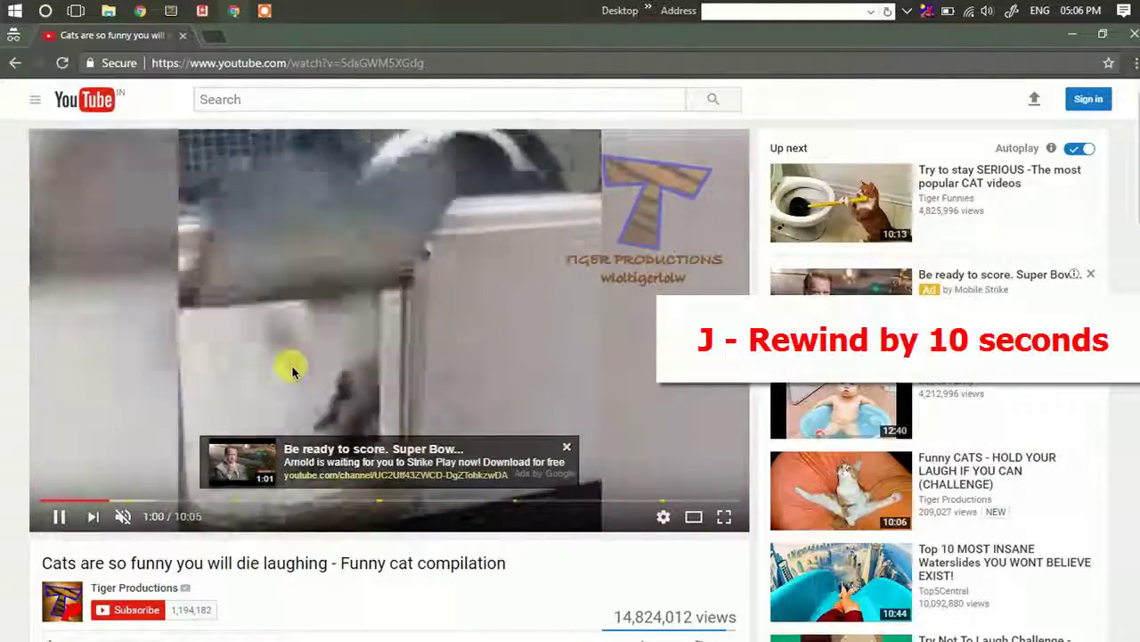
key("j")
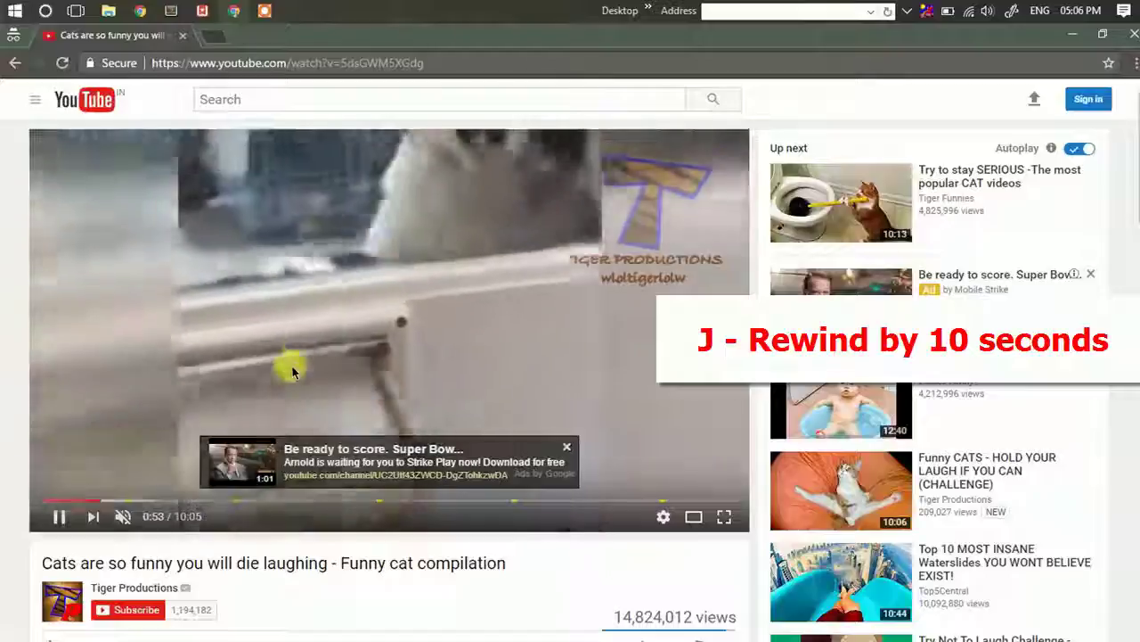
key("j")
key("j")
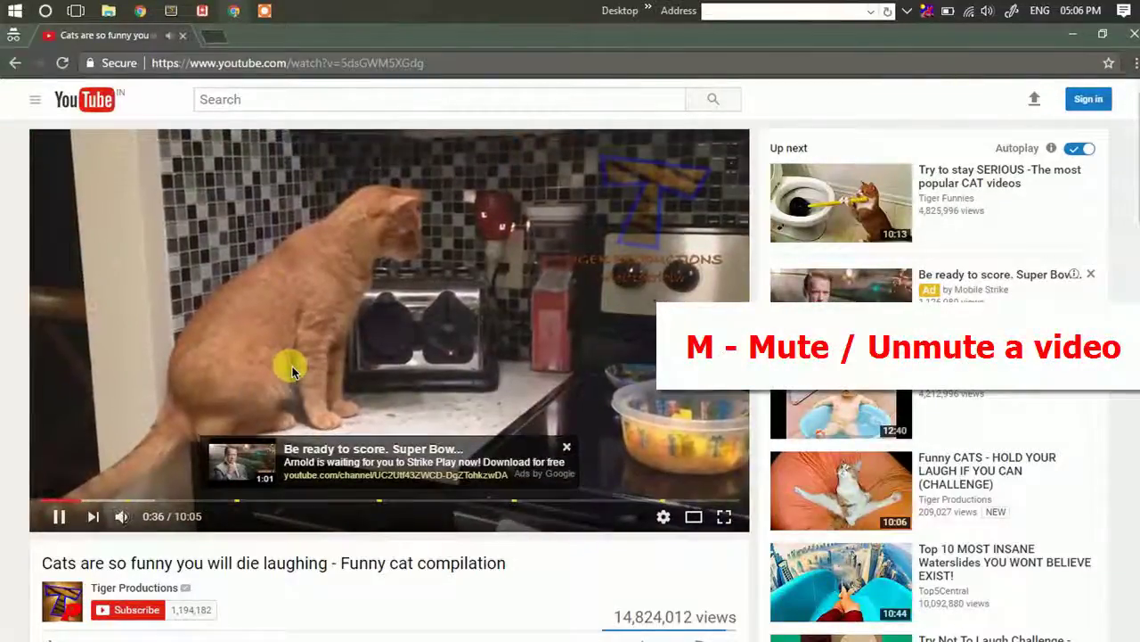
Toggle mute with M, jump to 10% with 1, then restart with 0
key("m")
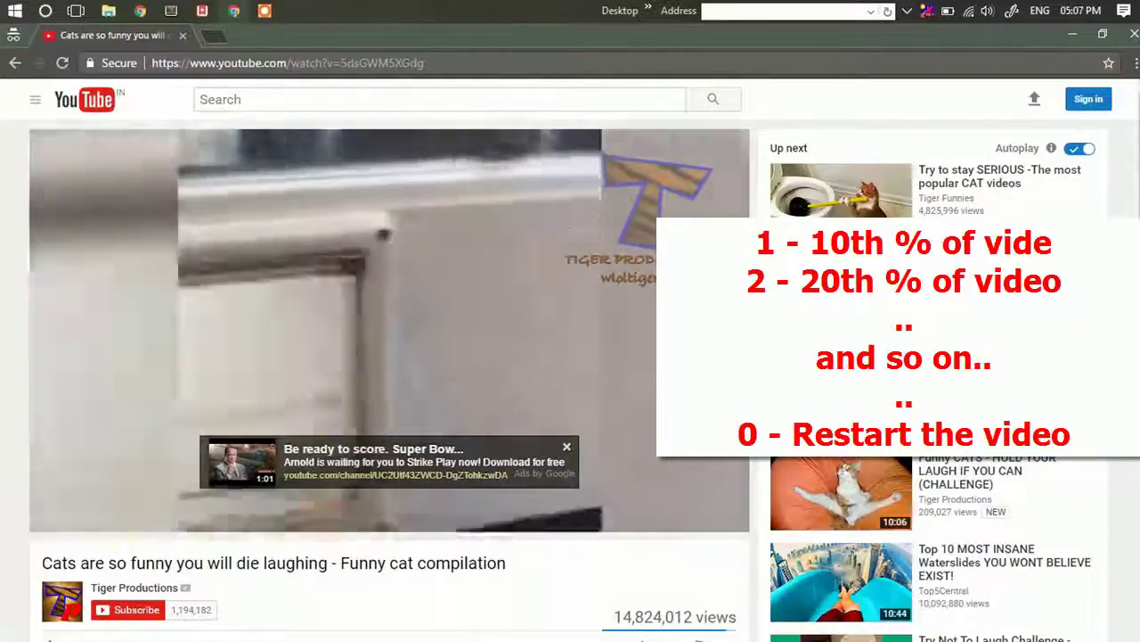
mouse_move(188, 430)
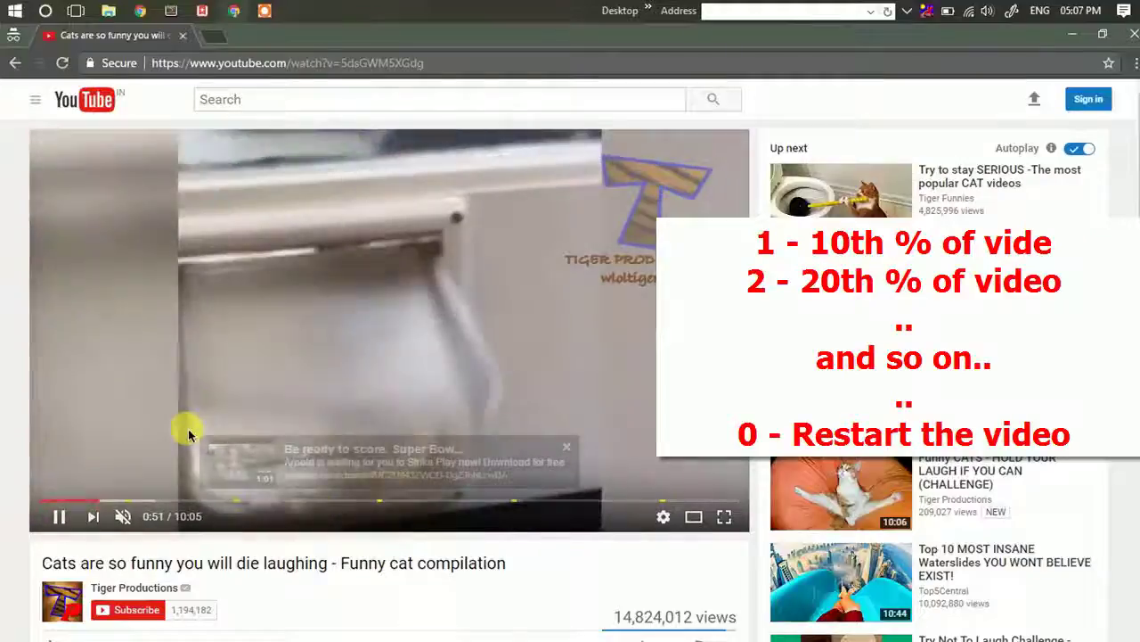
key("1")
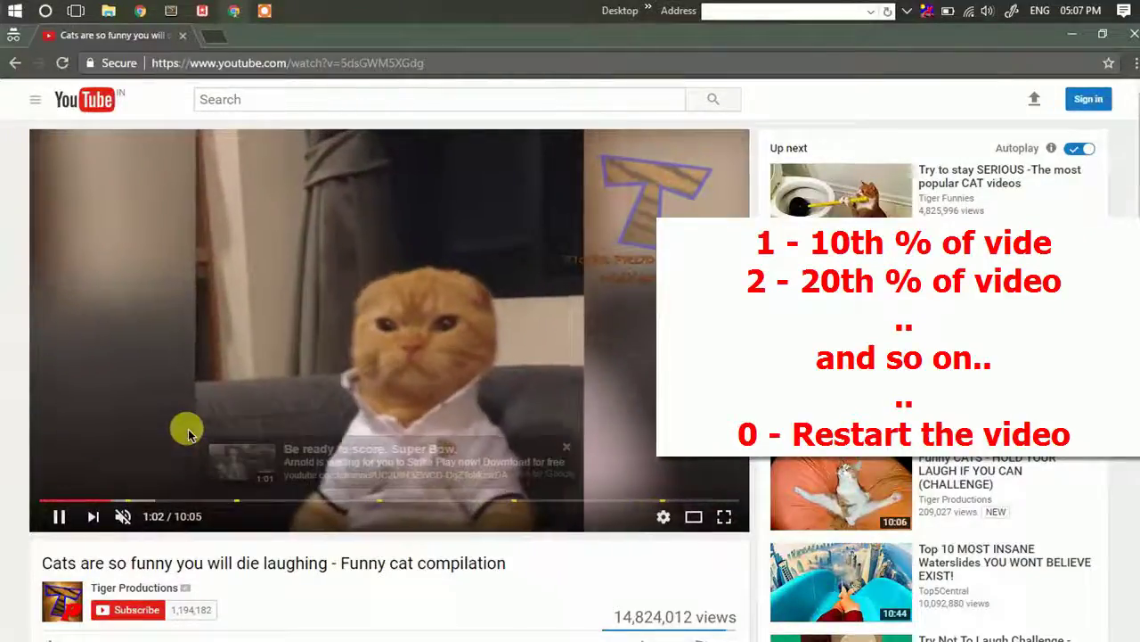
key("0")
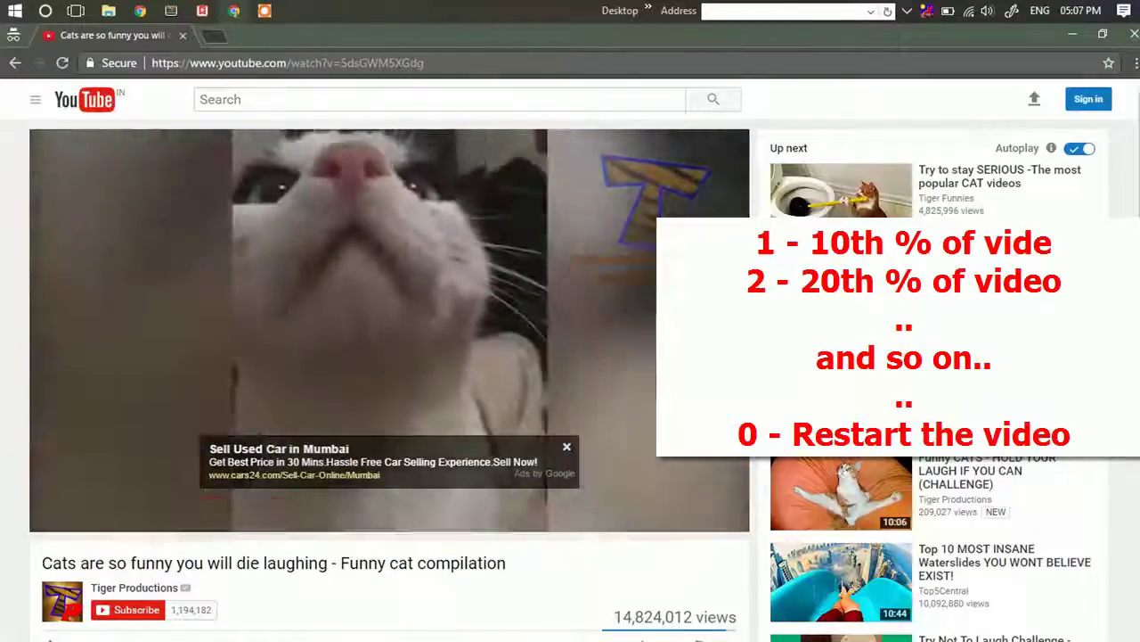
key("0")
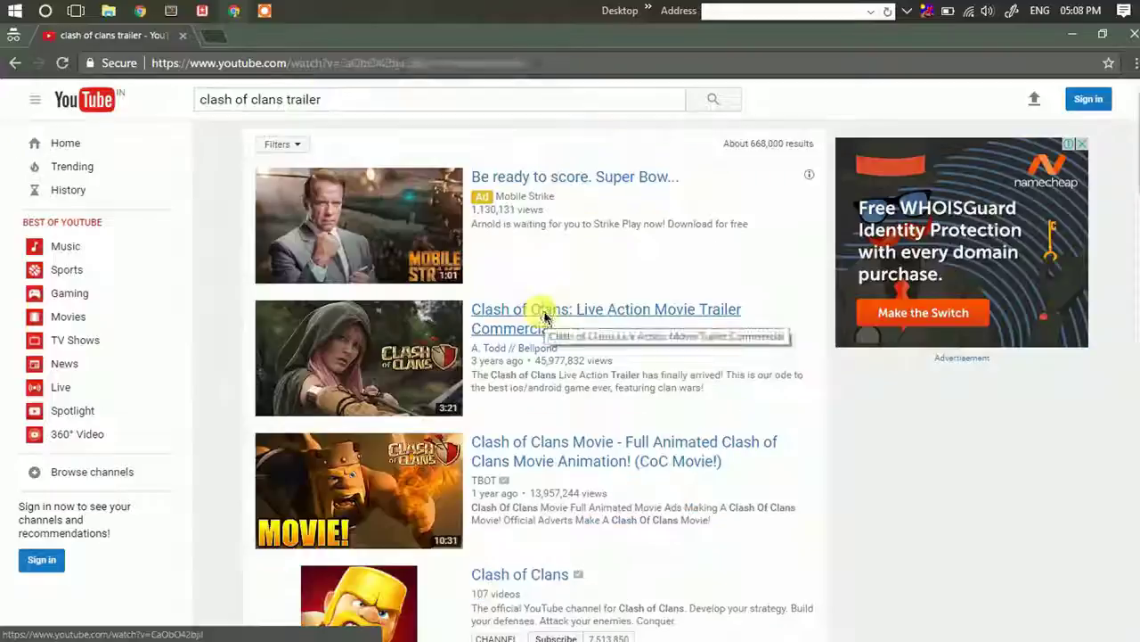
left_click(543, 316)
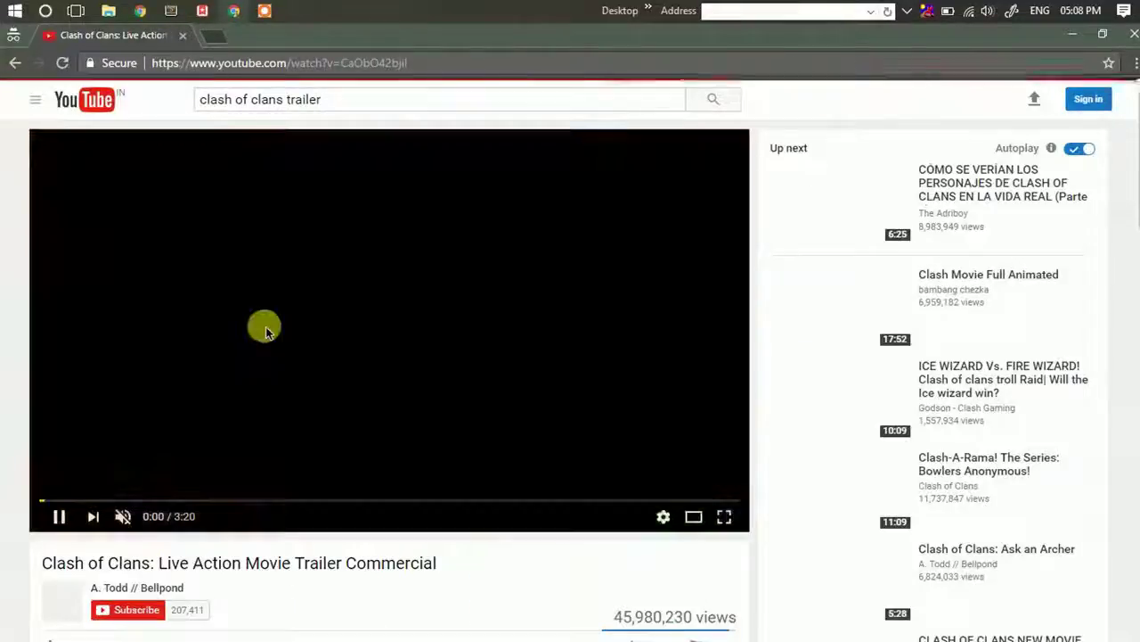
left_click(224, 63)
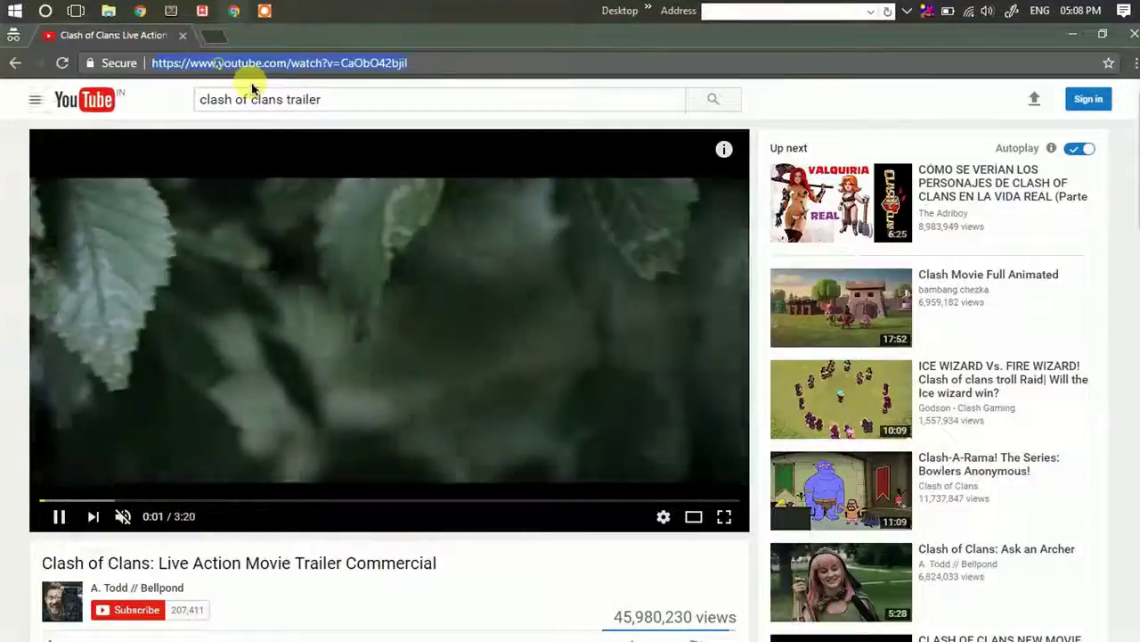
left_click(219, 64)
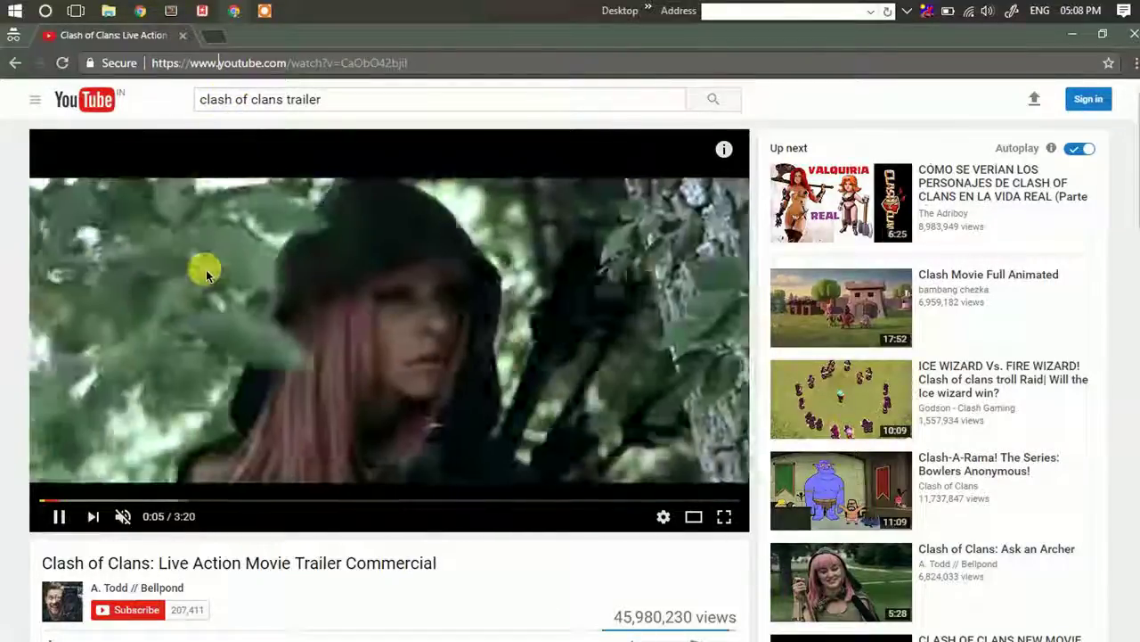
type("ss")
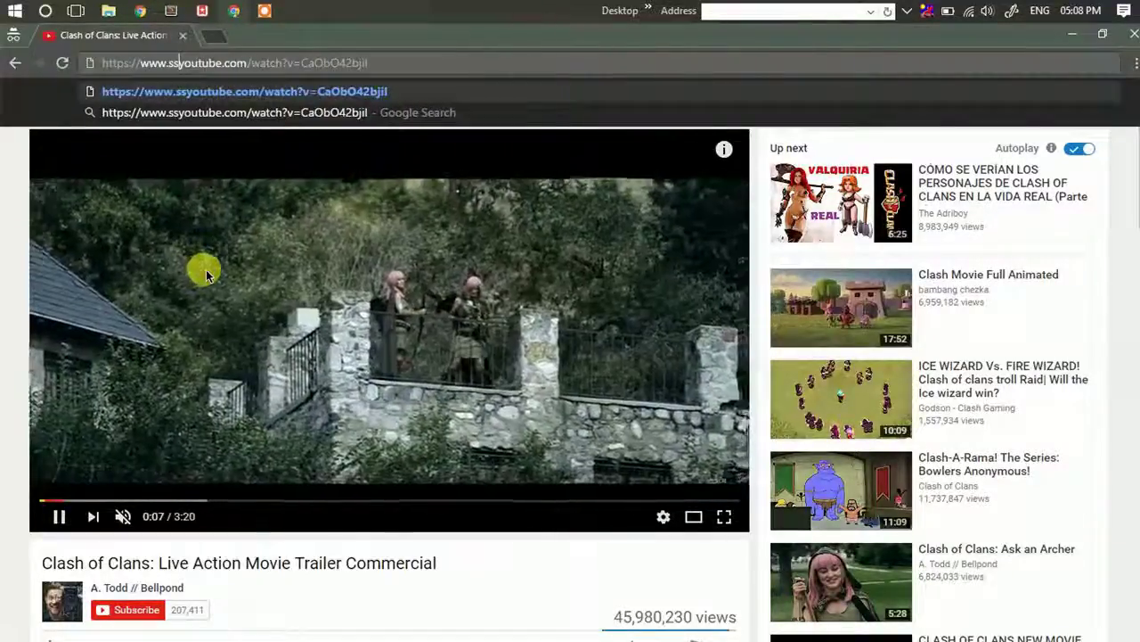
key("Return")
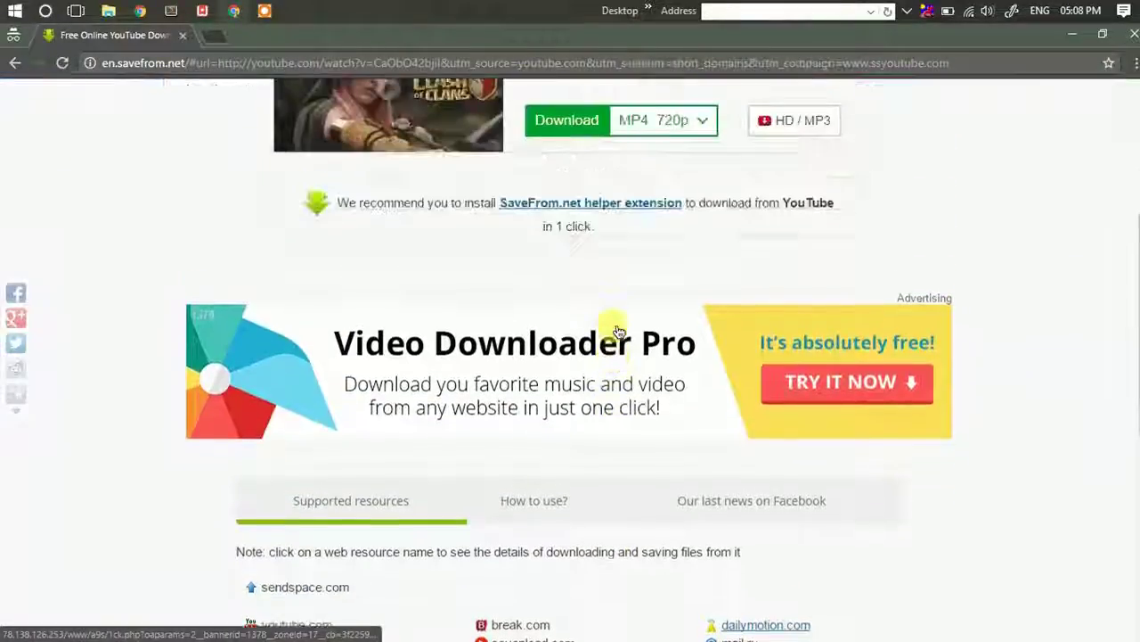
Expand SaveFrom's format list and download the trailer as MP4 720p
scroll(617, 332, "up", 4)
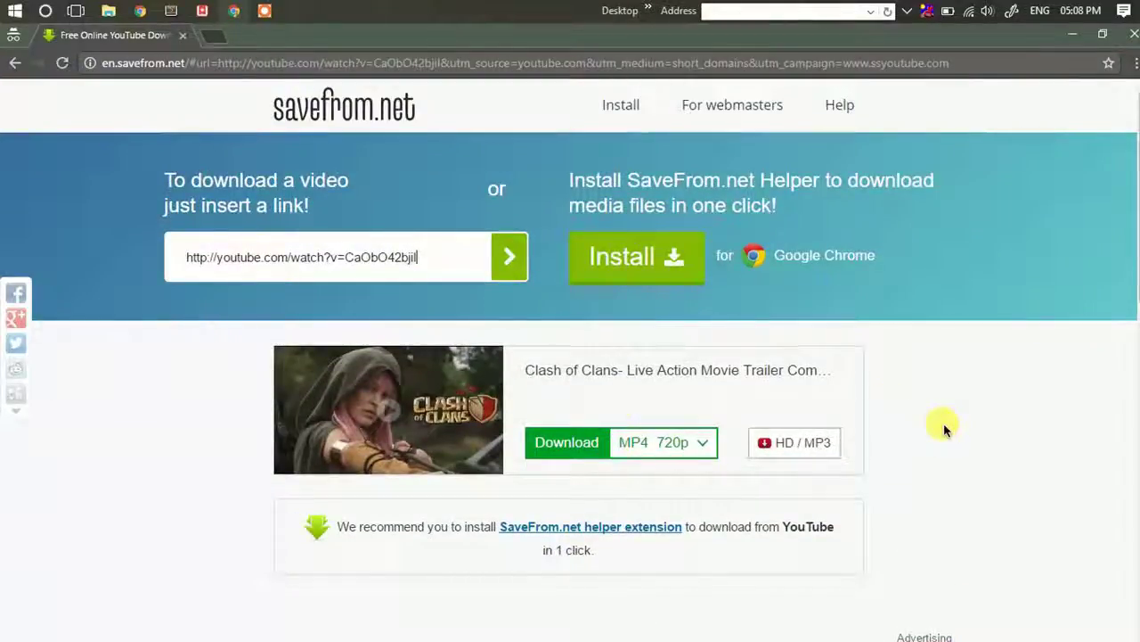
left_click(693, 452)
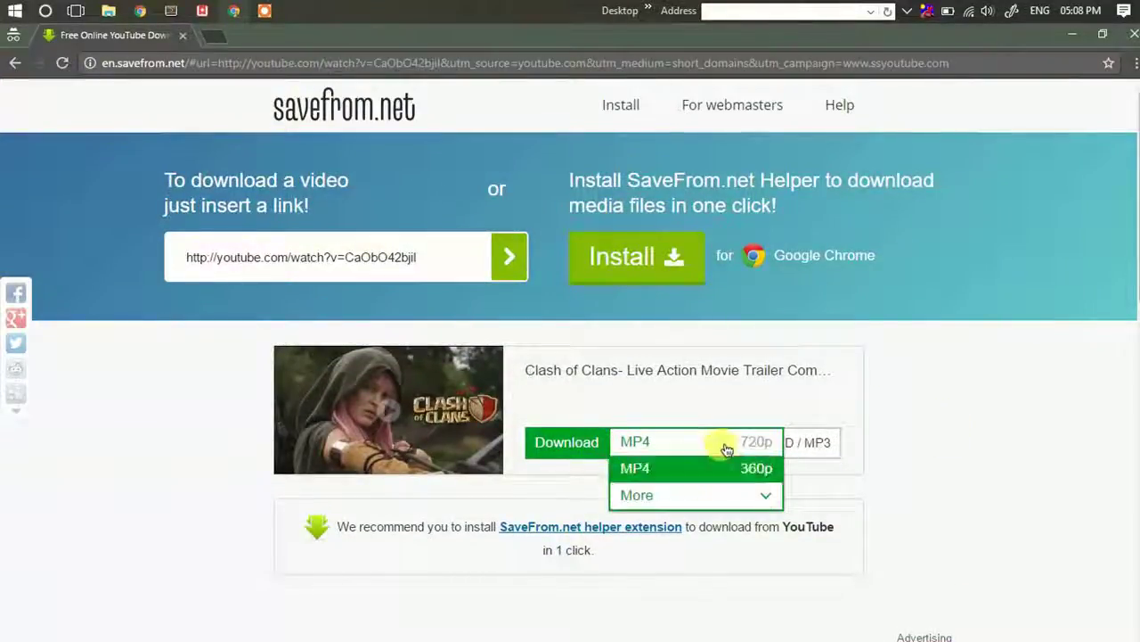
scroll(713, 495, "down", 3)
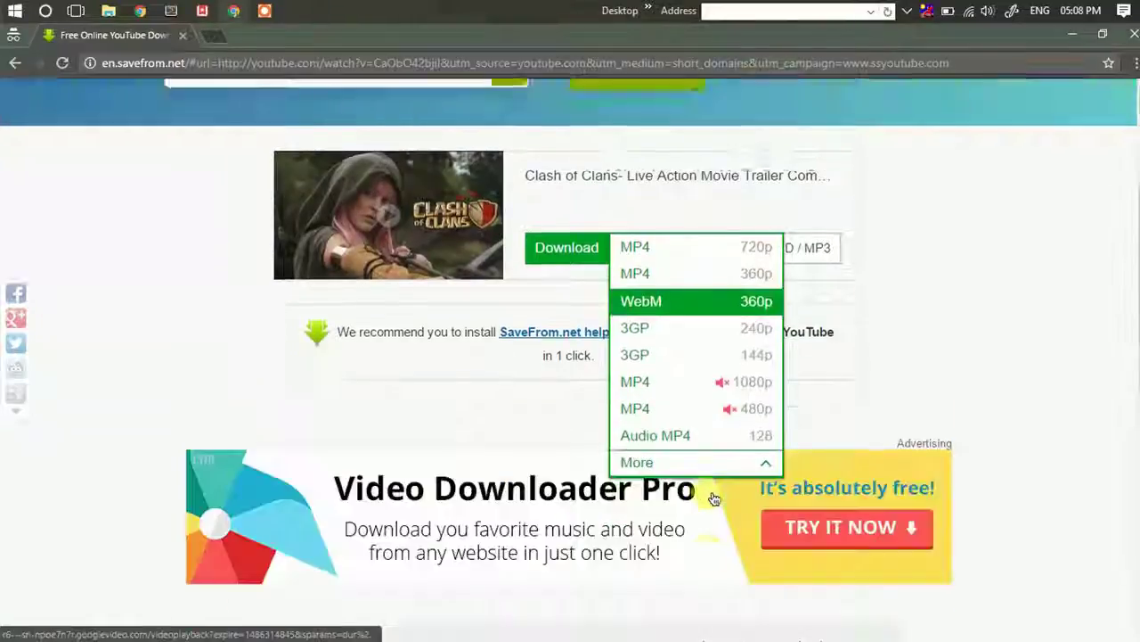
scroll(713, 493, "up", 1)
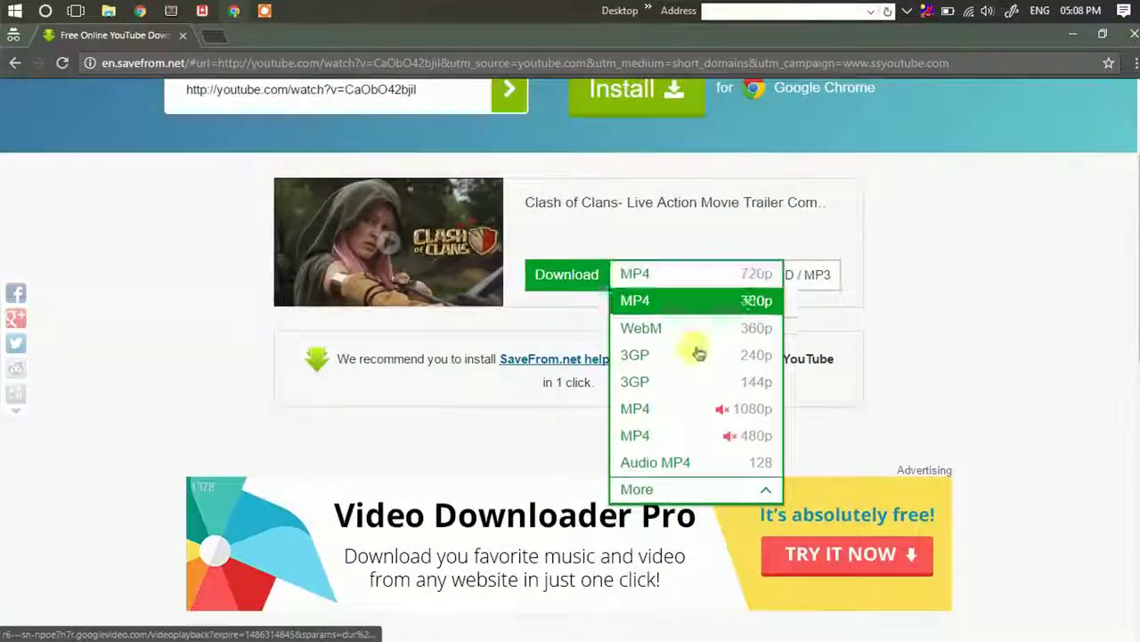
left_click(699, 285)
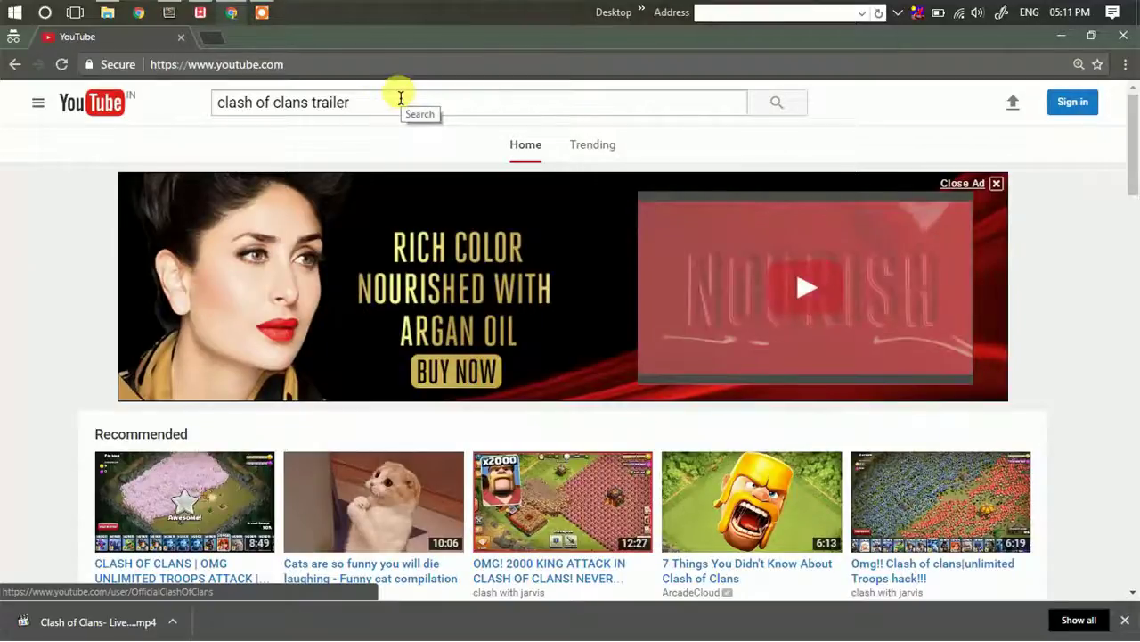
Open the 2000 King Attack video and insert 'gif' before 'youtube' in its address
scroll(129, 234, "down", 2)
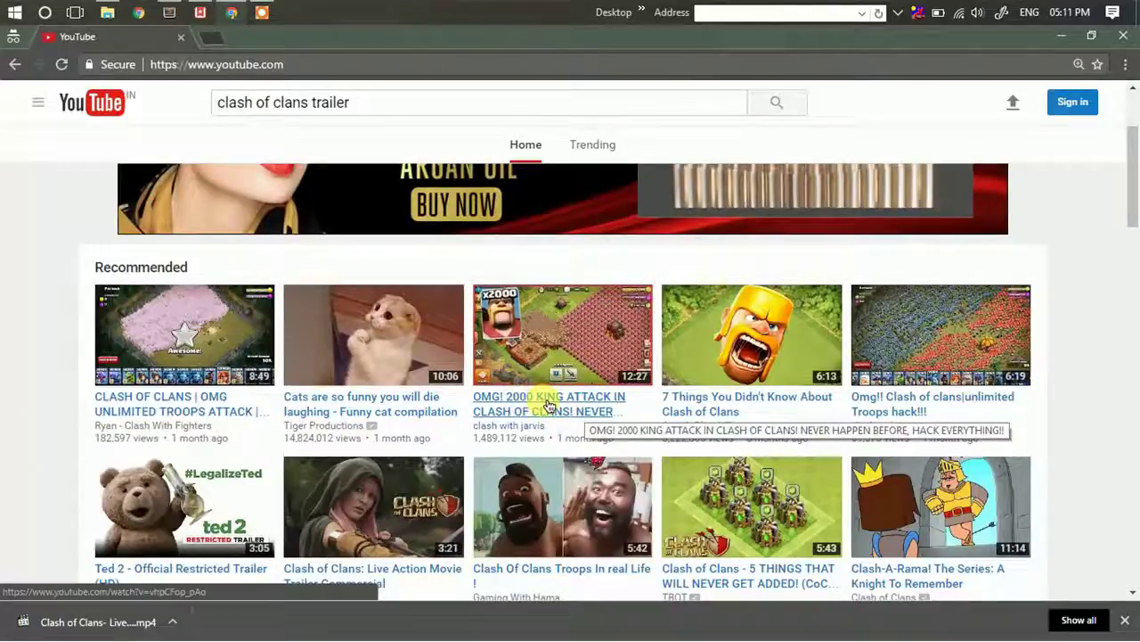
left_click(548, 405)
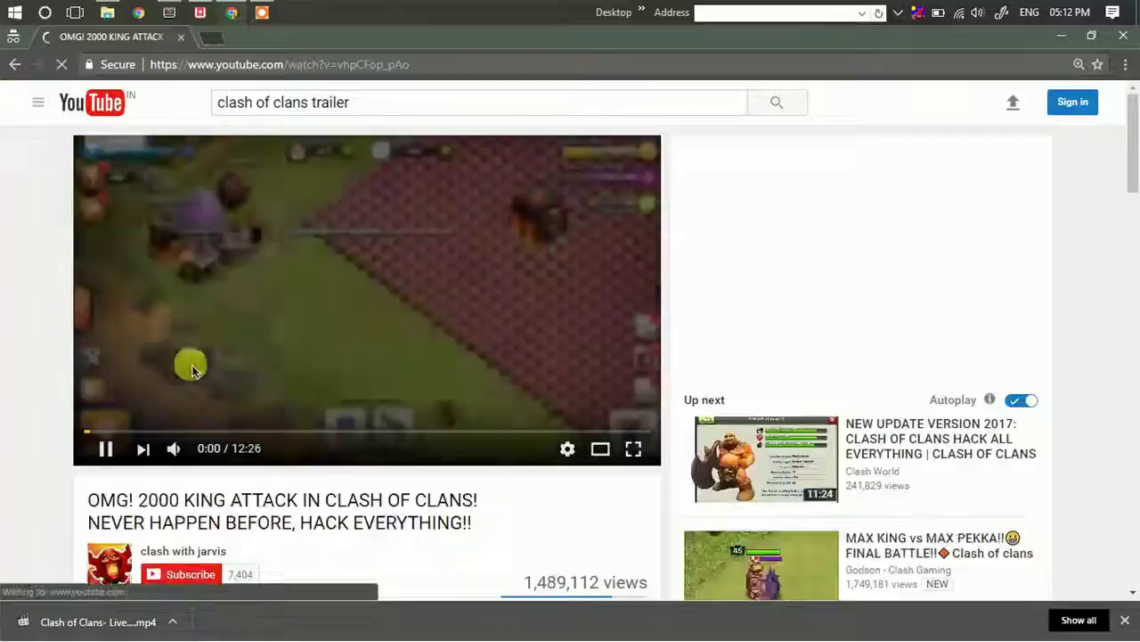
left_click(198, 71)
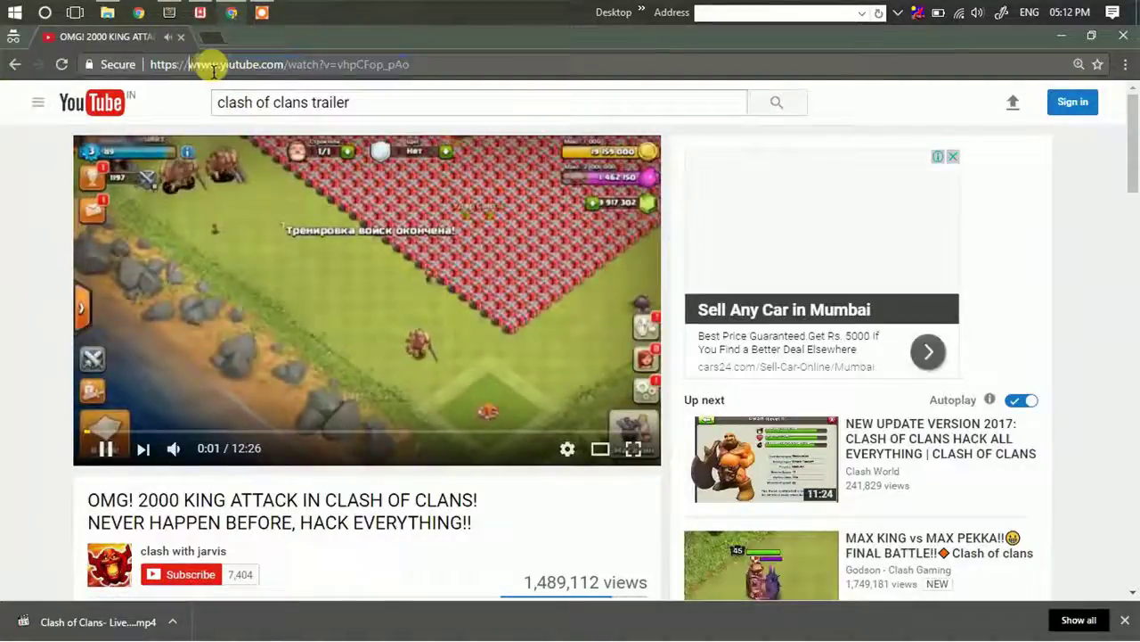
left_click(254, 127)
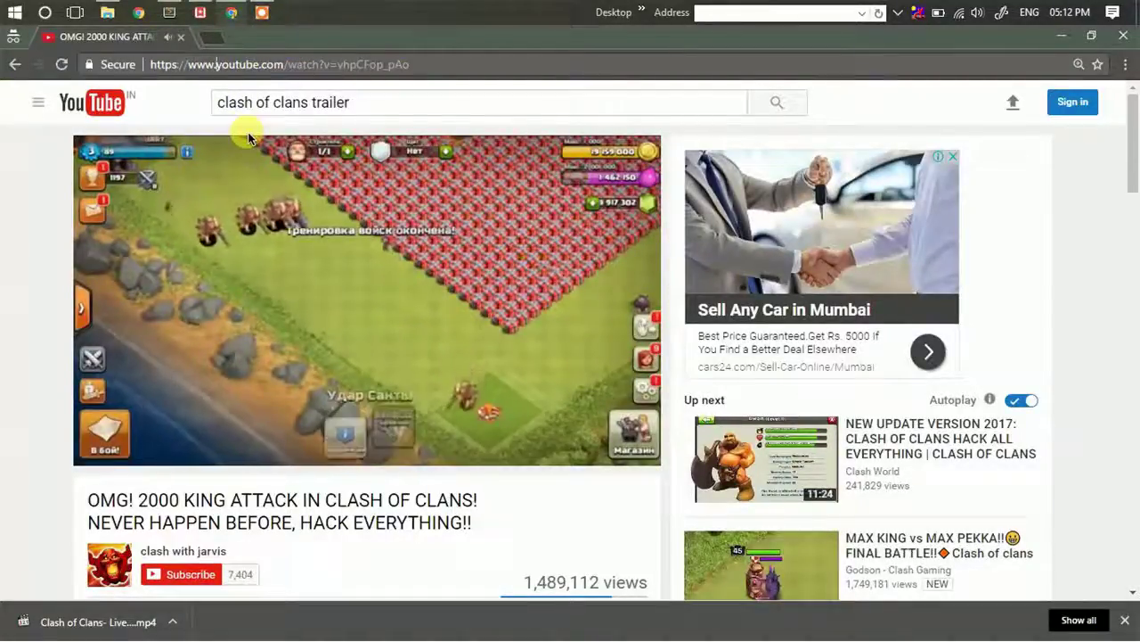
type("gif")
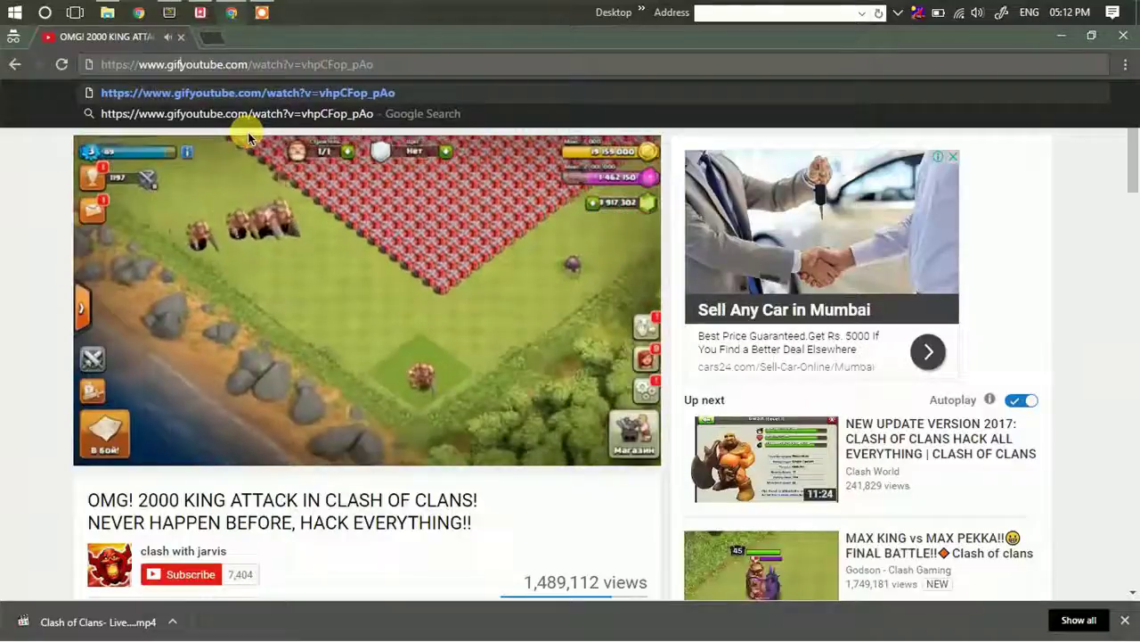
key("Return")
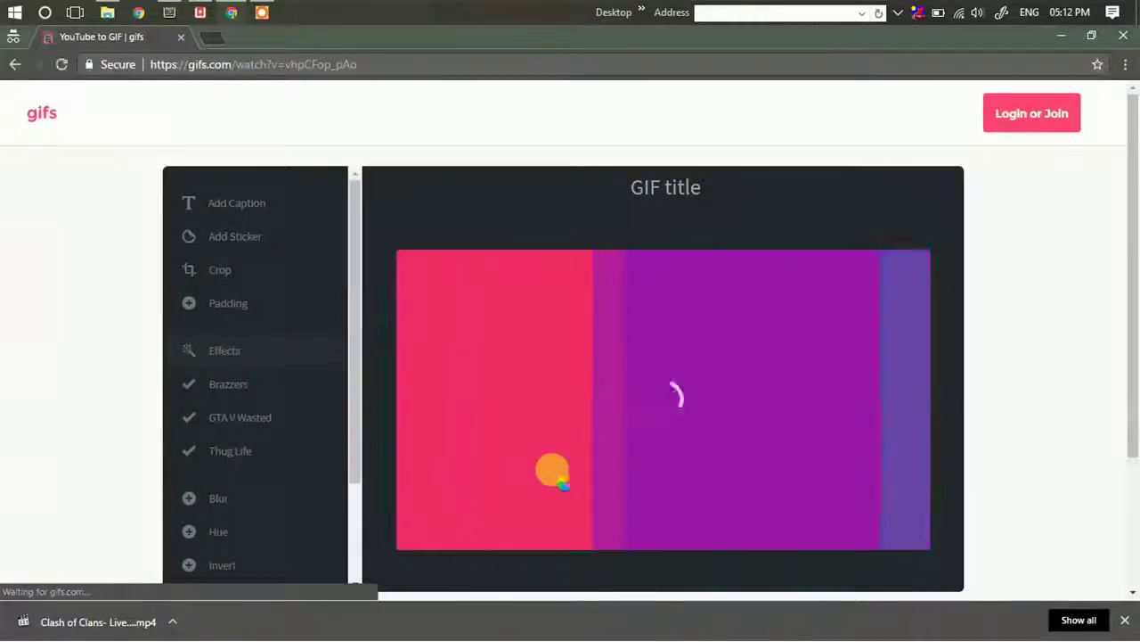
Drag the timeline selection to span 01:50.43 to 01:53.43
scroll(552, 470, "down", 2)
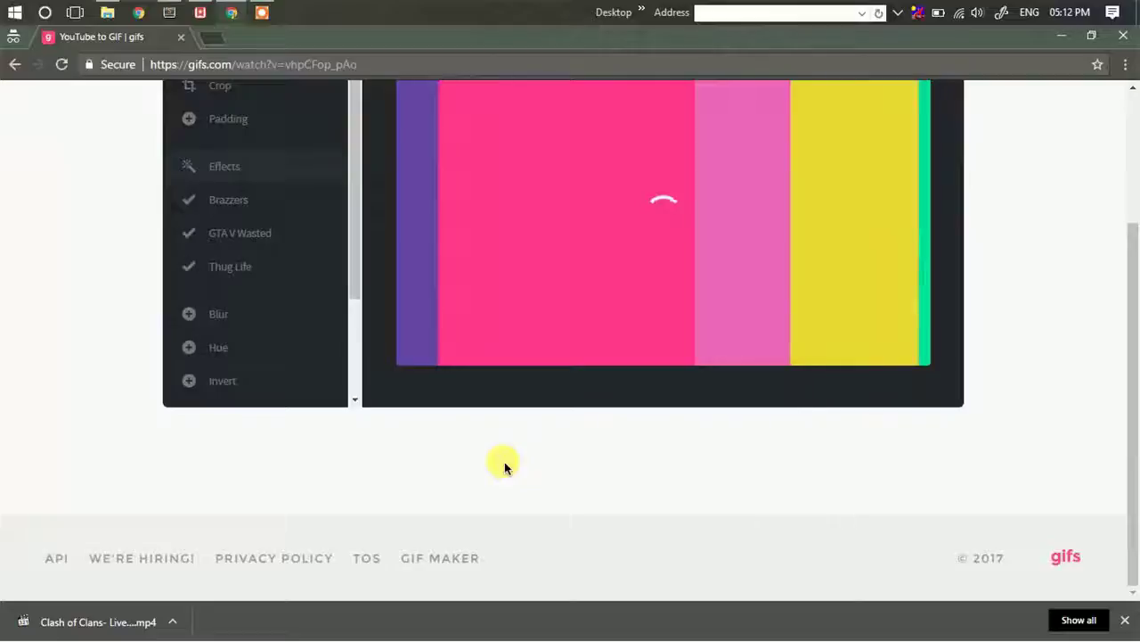
scroll(505, 463, "up", 1)
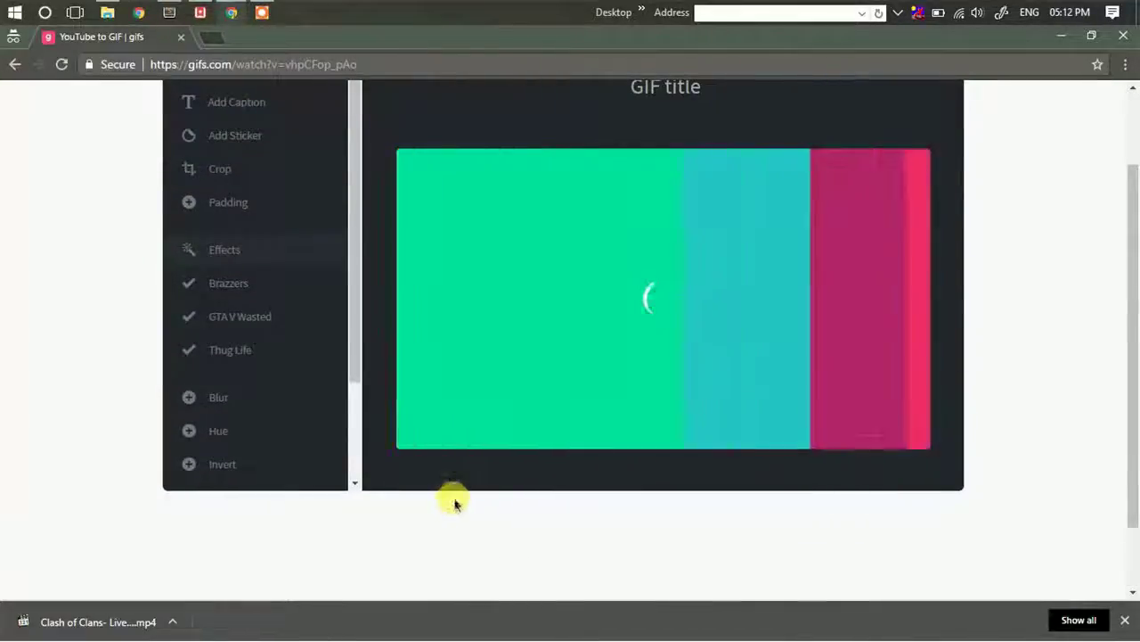
scroll(428, 475, "up", 1)
scroll(426, 473, "down", 1)
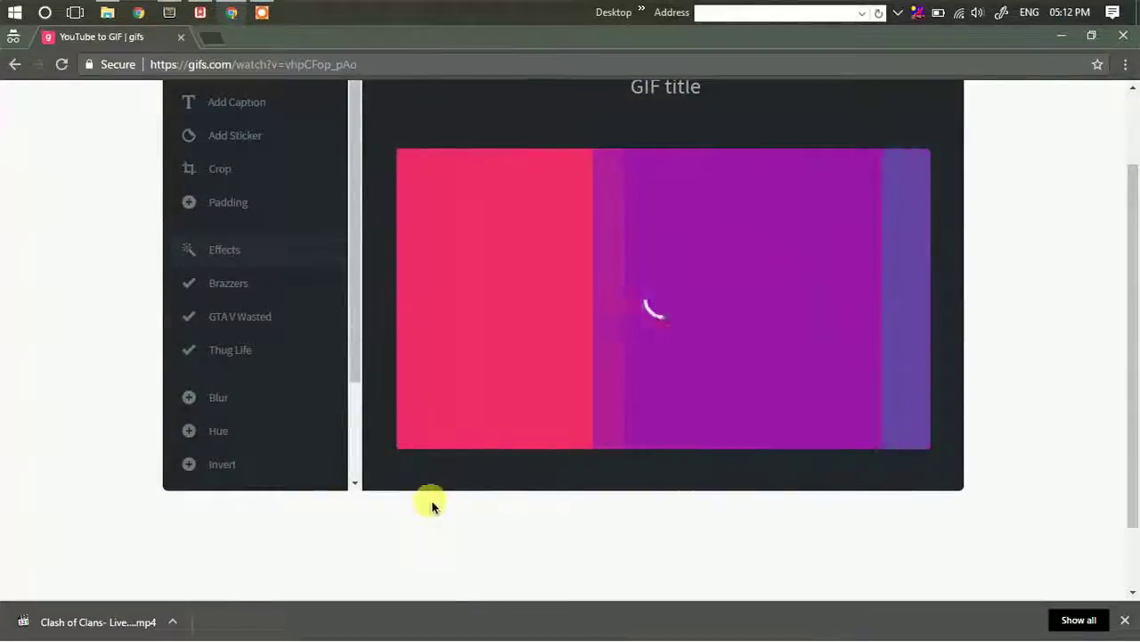
scroll(432, 502, "up", 1)
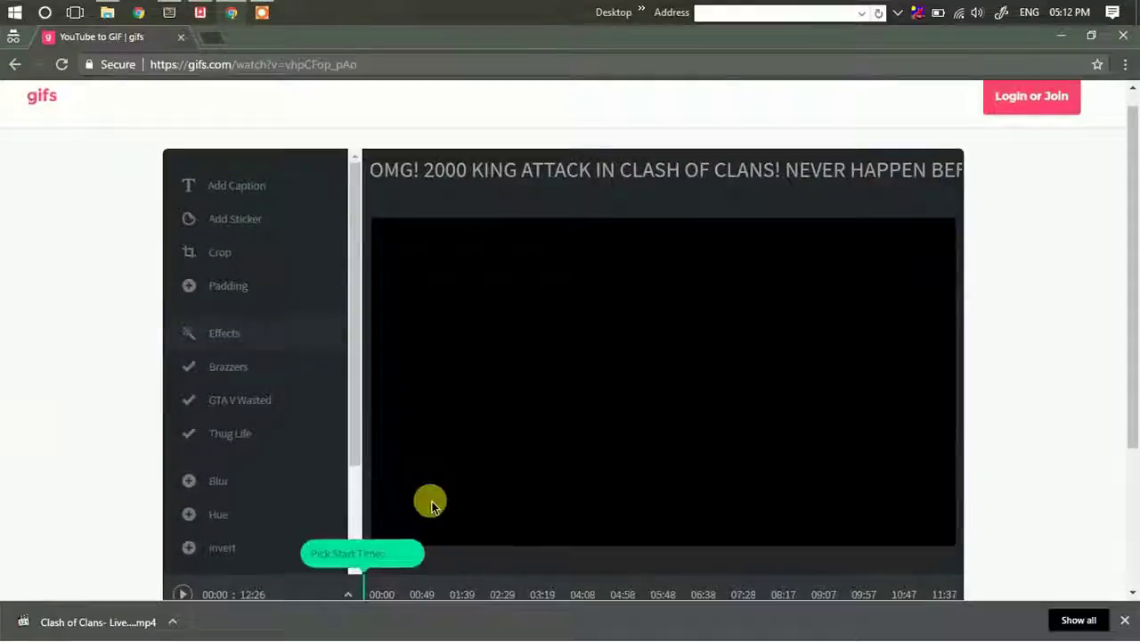
scroll(394, 422, "down", 2)
left_click_drag(417, 419, 460, 434)
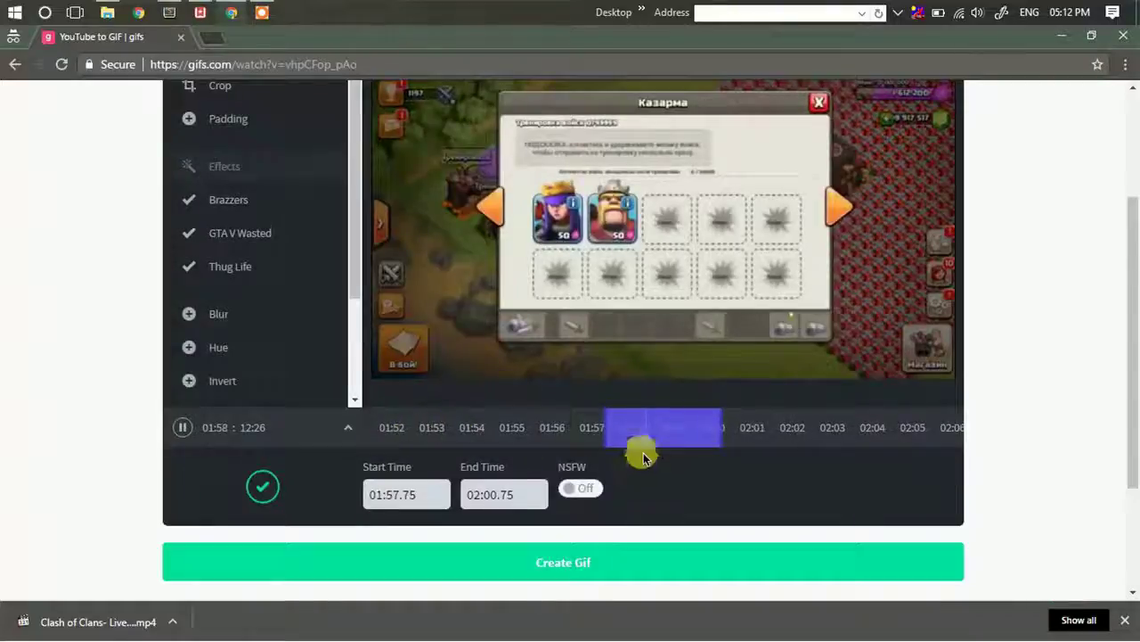
left_click_drag(646, 434, 379, 426)
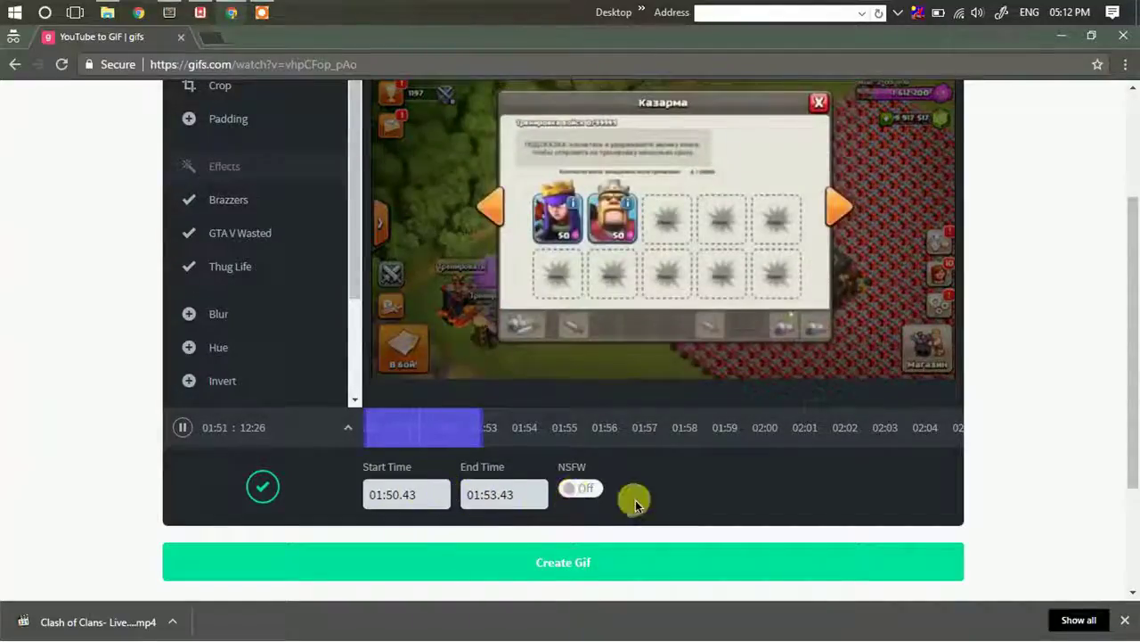
Create the GIF from the selected clip
scroll(636, 500, "up", 1)
scroll(615, 383, "down", 2)
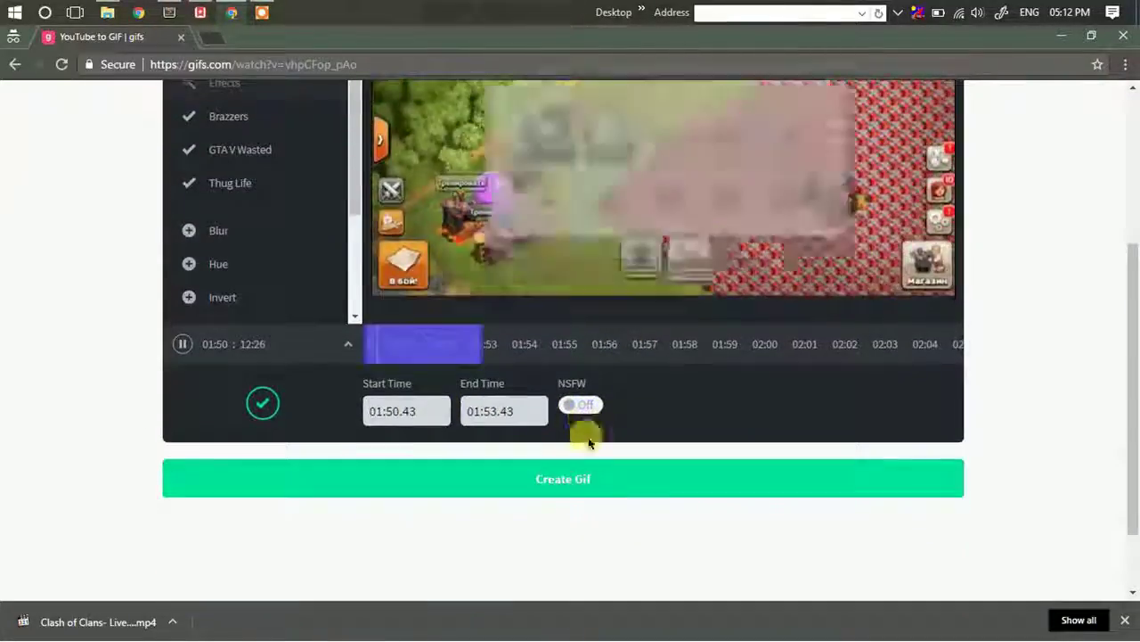
left_click(565, 482)
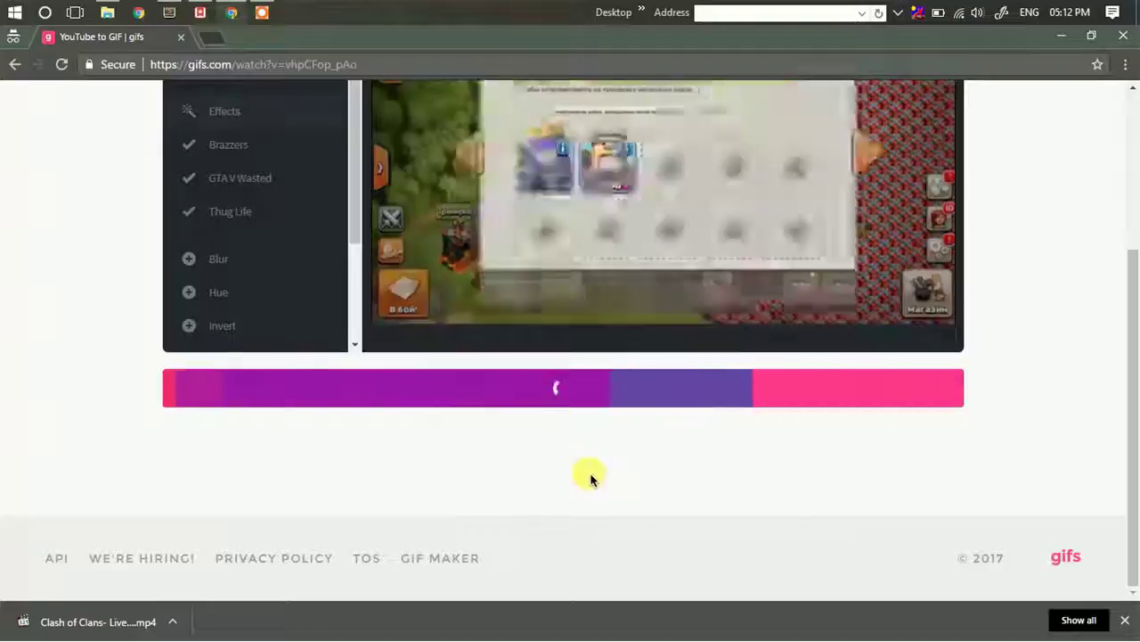
scroll(600, 471, "up", 3)
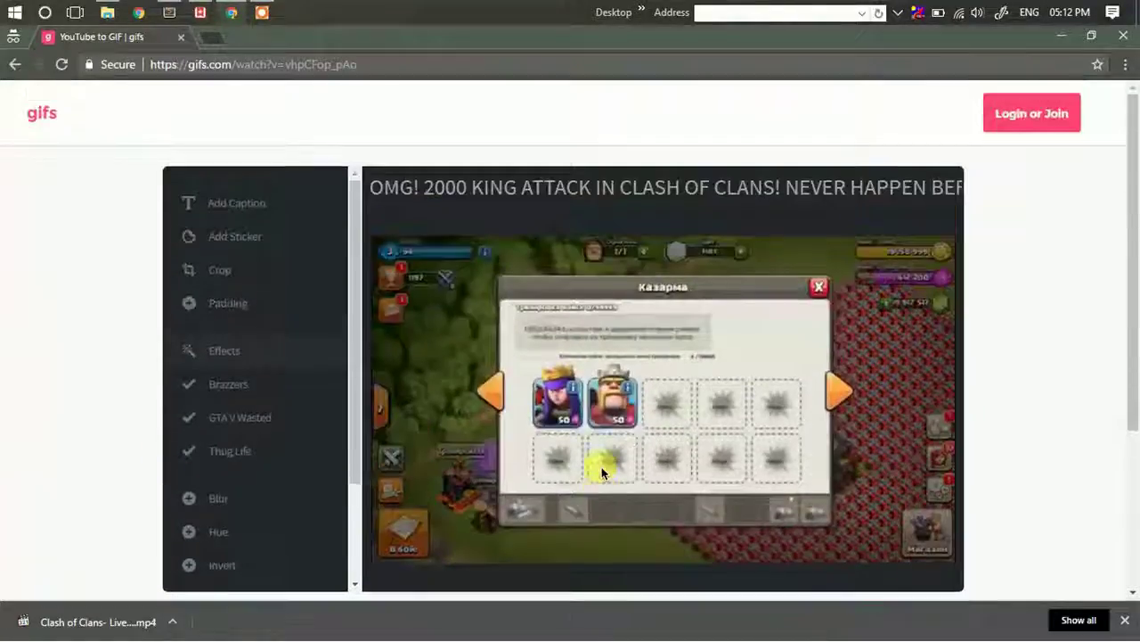
scroll(602, 470, "down", 3)
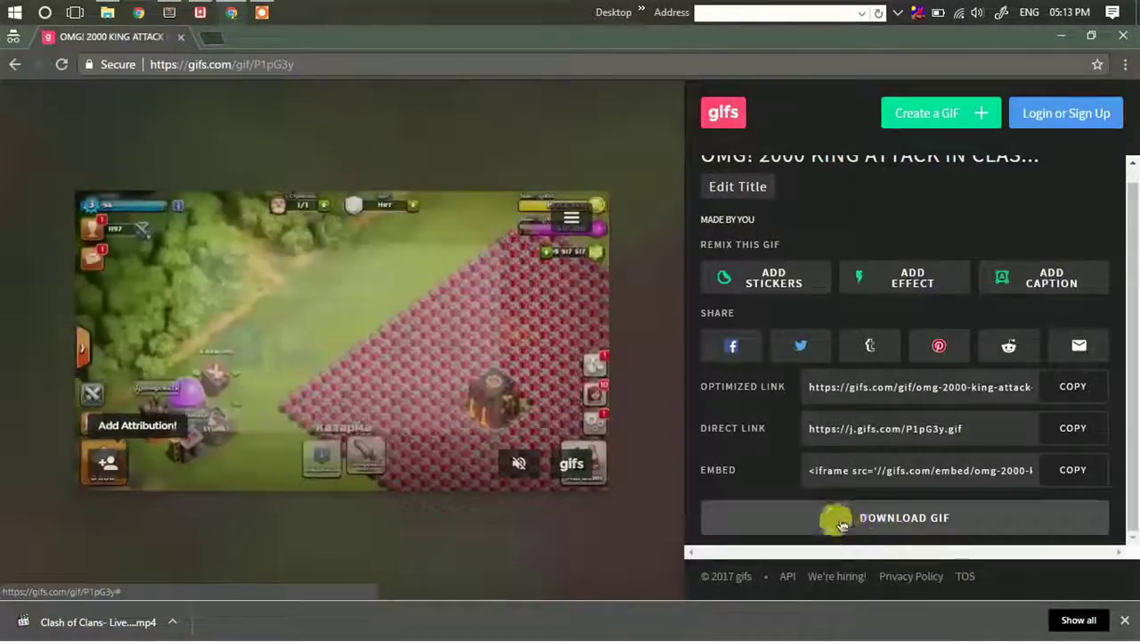
Try DOWNLOAD GIF, then close the 'Please register before downloading' dialog
left_click(862, 521)
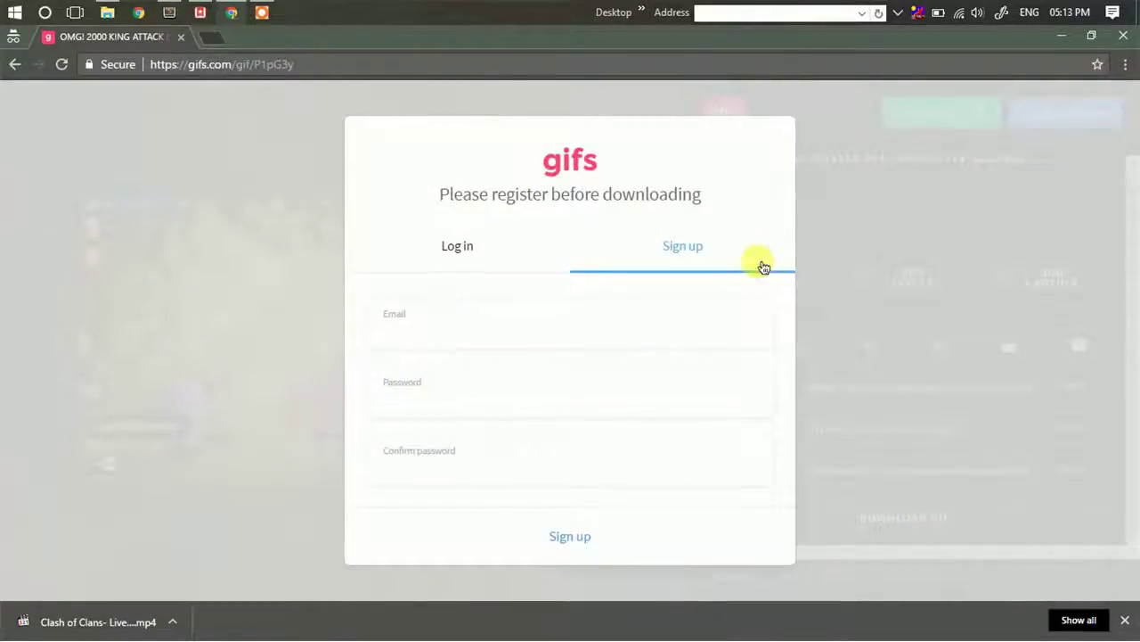
left_click(880, 208)
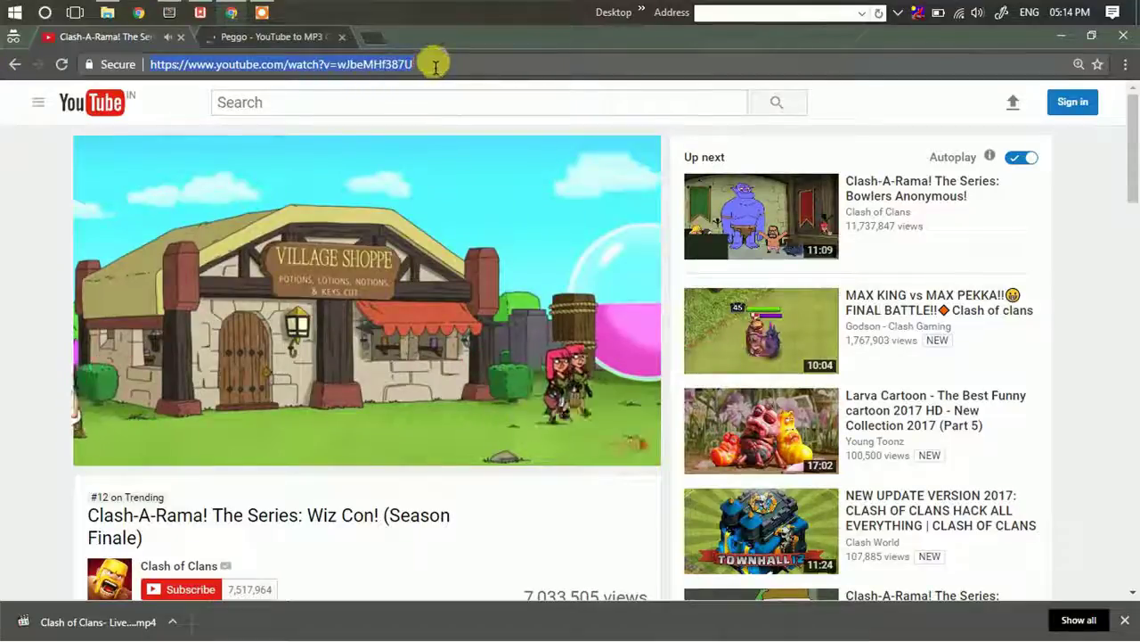
Switch to the Peggo - YouTube to MP3 tab
left_click(265, 41)
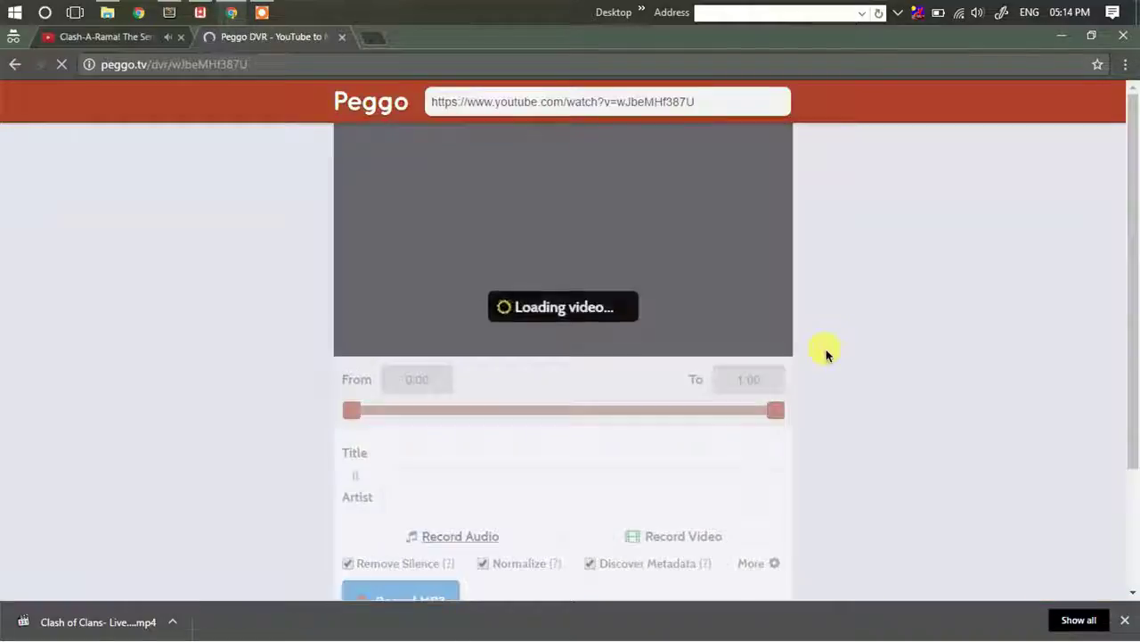
Set Peggo's recording range From 1:28 To 7:49
scroll(801, 374, "down", 2)
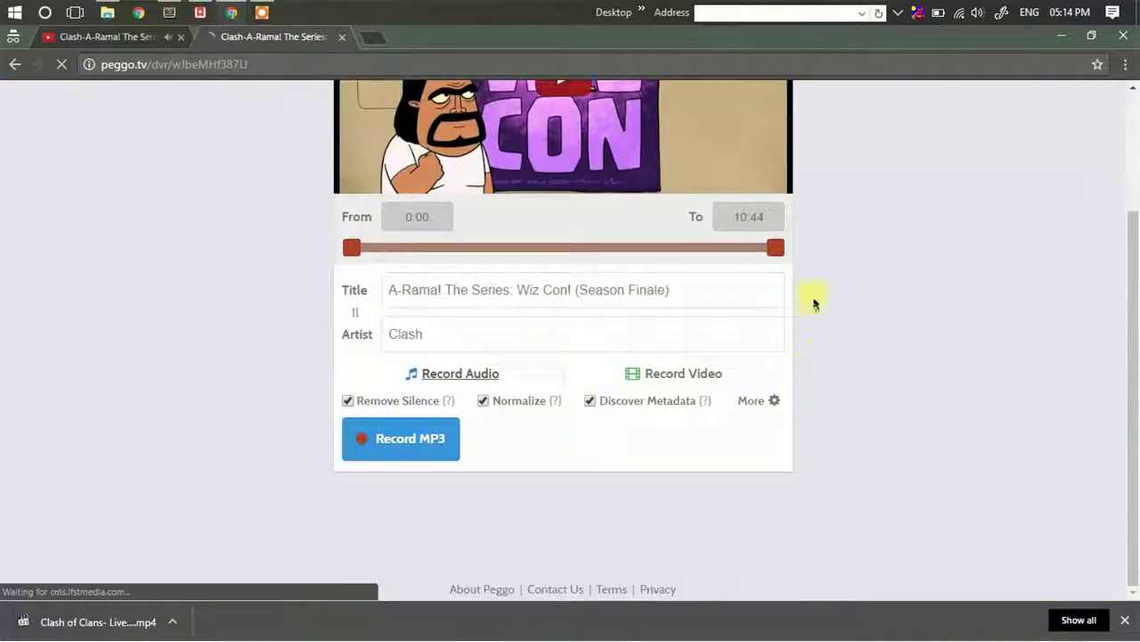
left_click(407, 248)
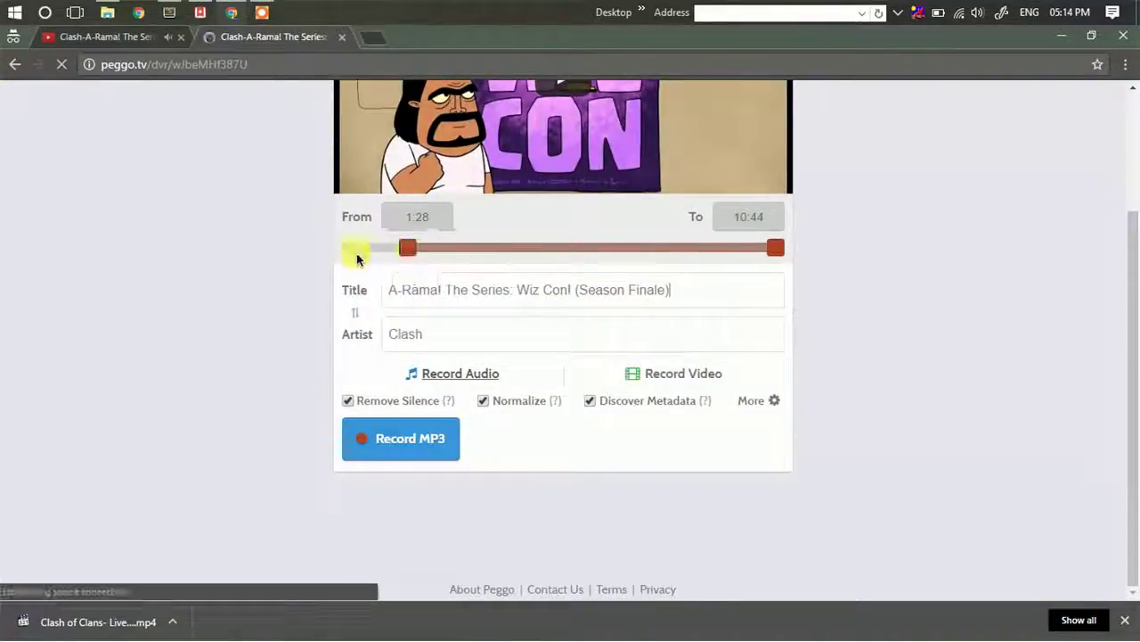
left_click(692, 253)
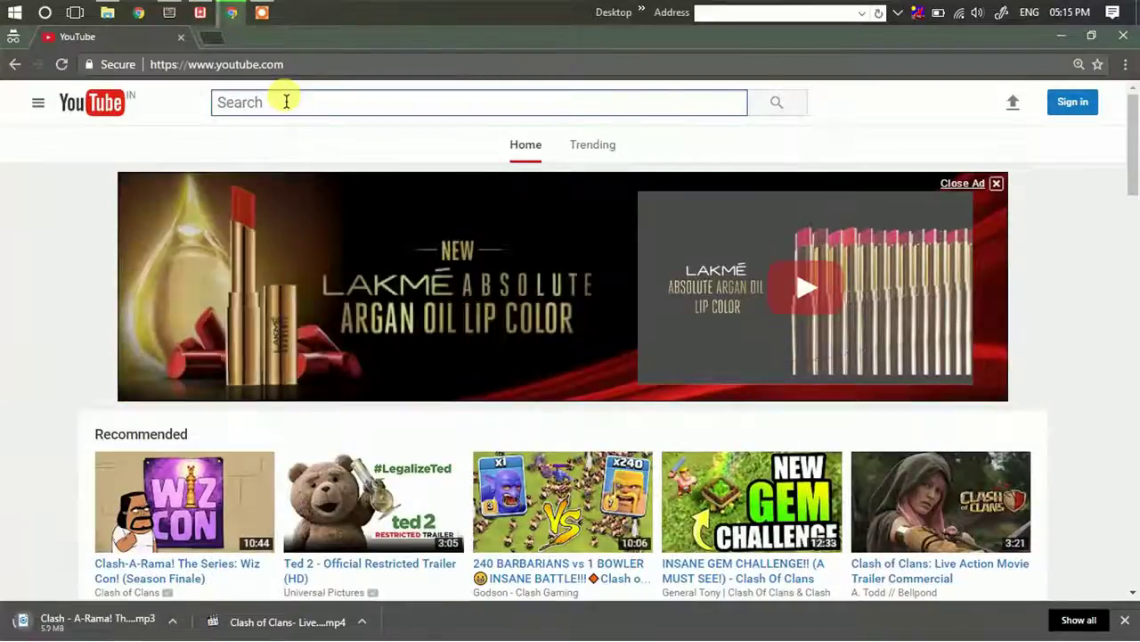
Search YouTube for 'Use the force Luke', correcting the misspelled 'th', and scroll the results
type("Us")
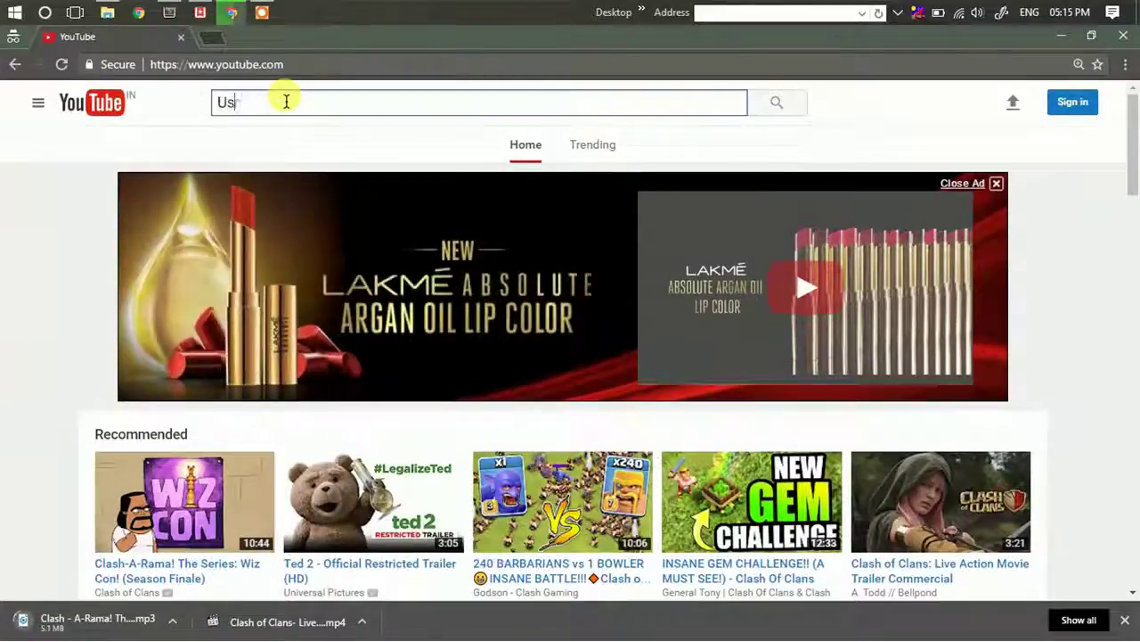
type("e th")
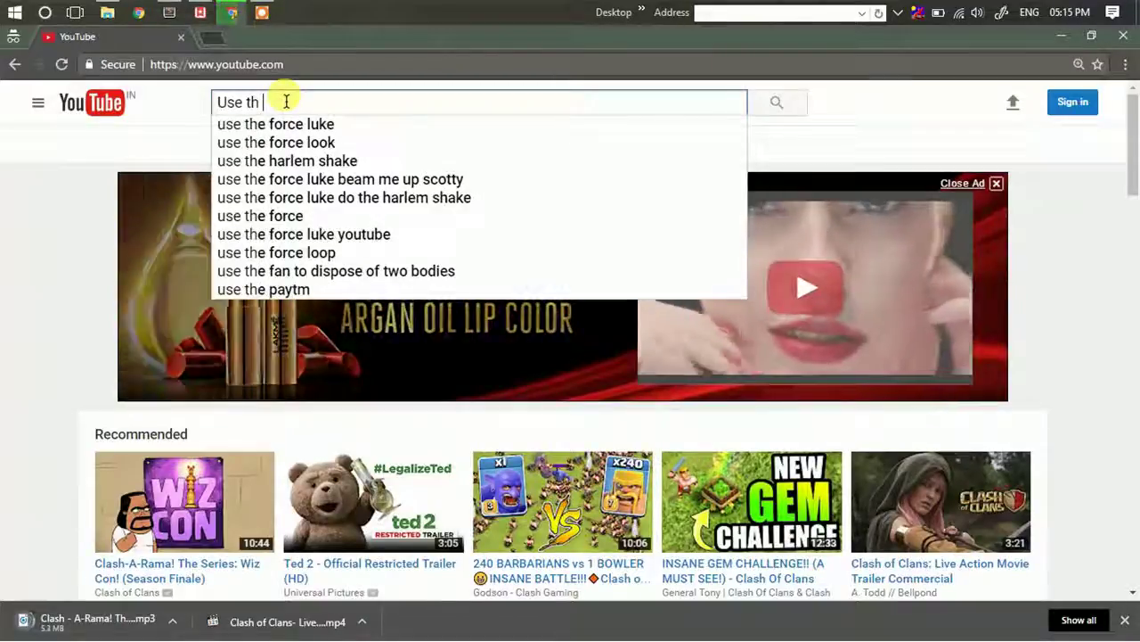
type(" force Luke")
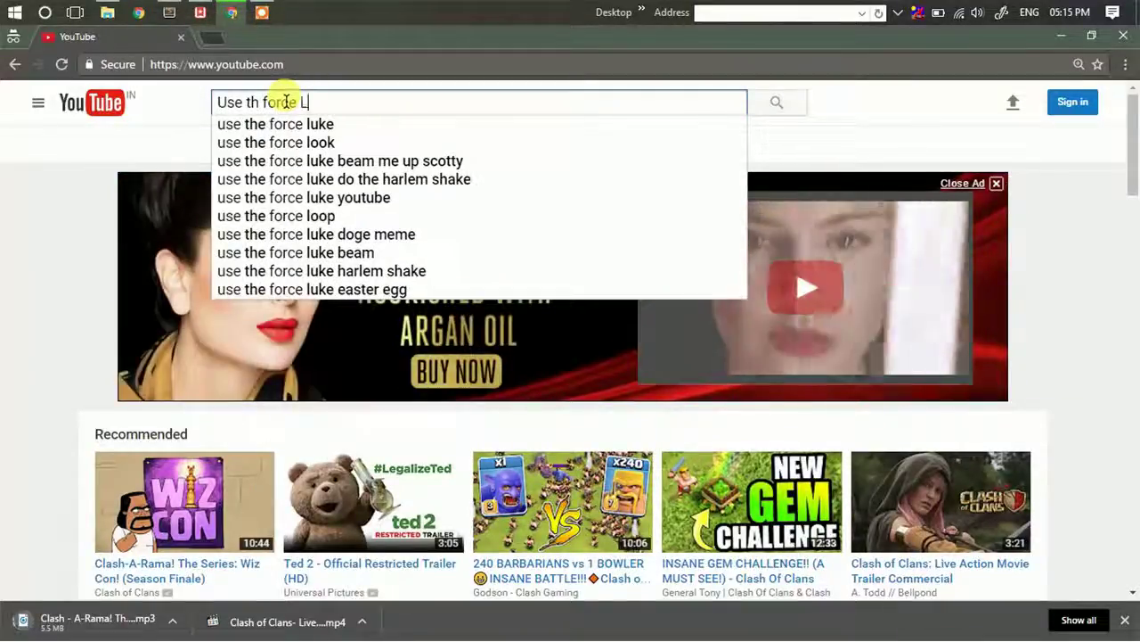
key("Return")
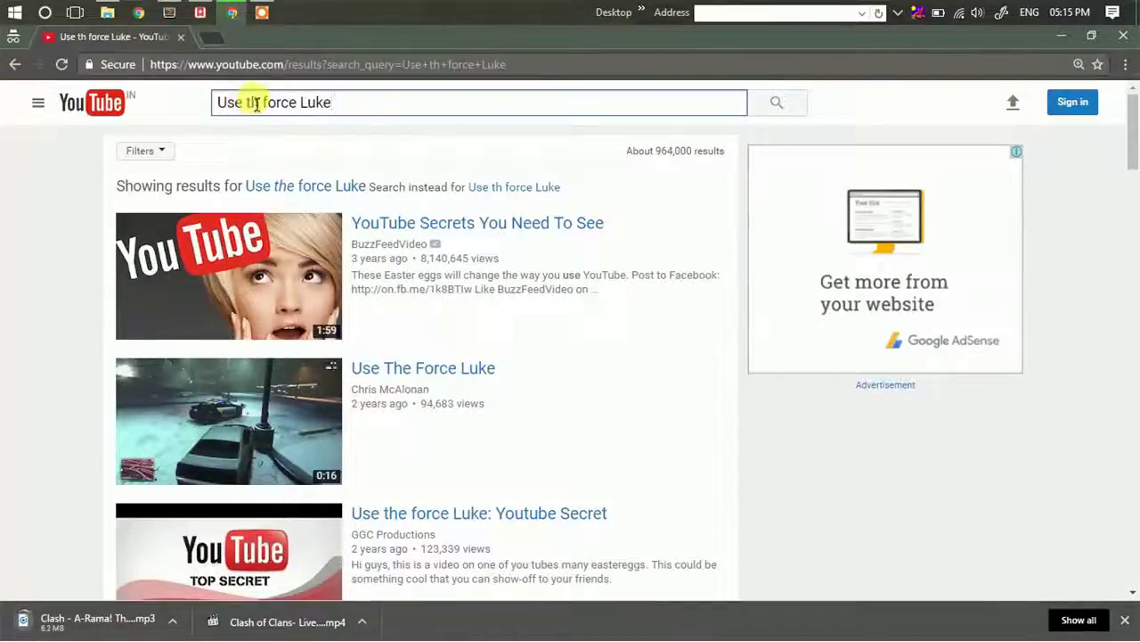
left_click(256, 102)
type("e")
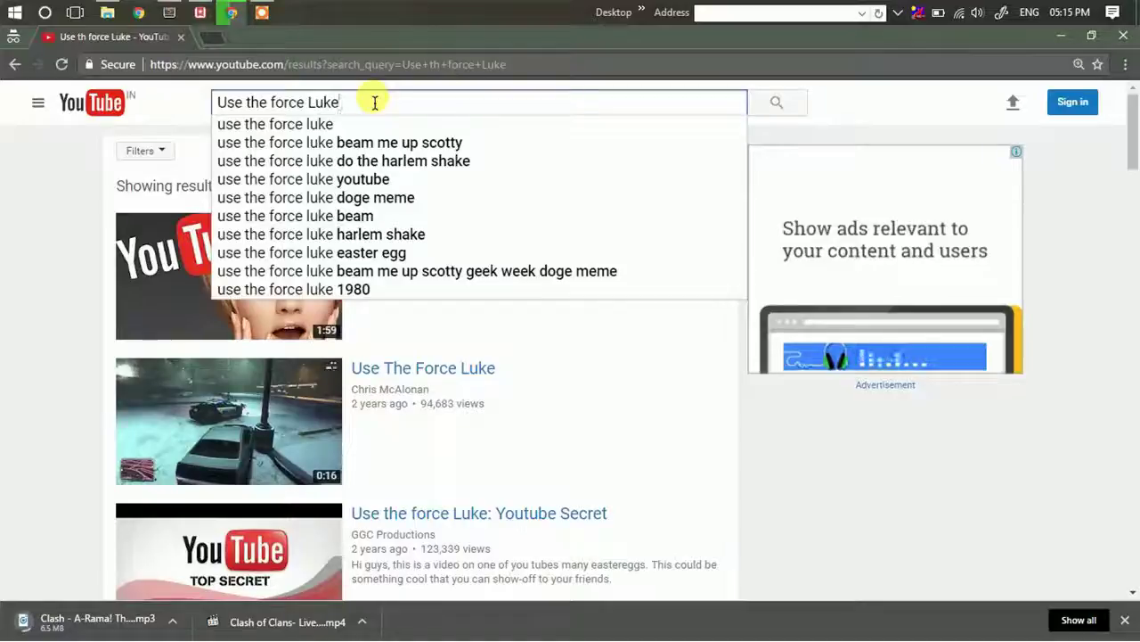
key("Return")
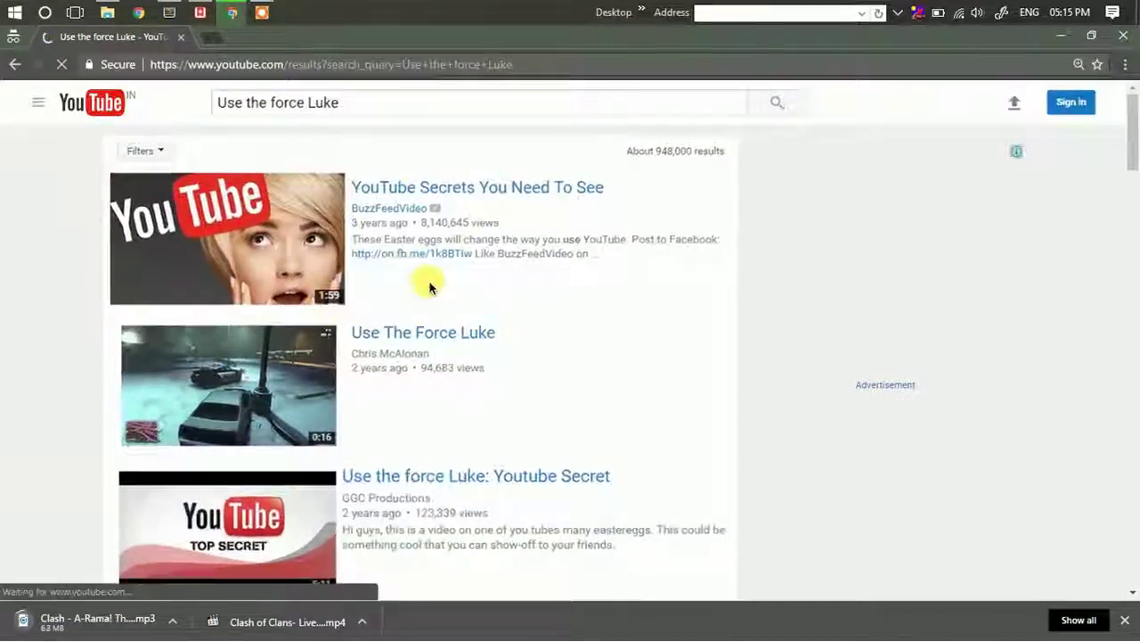
scroll(510, 340, "down", 3)
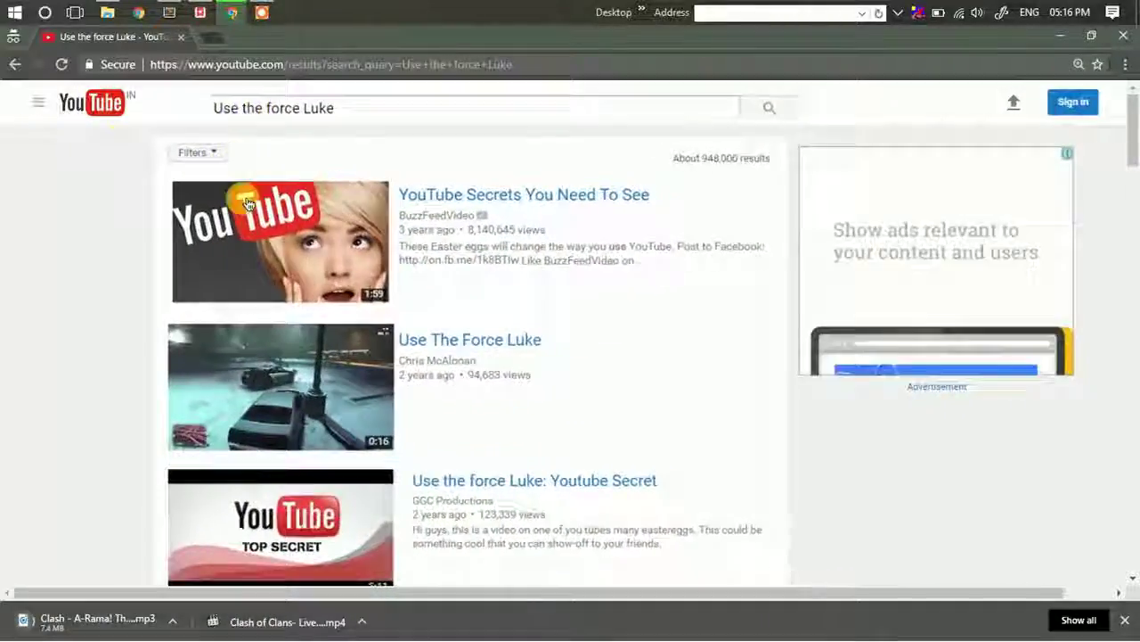
scroll(248, 203, "down", 5)
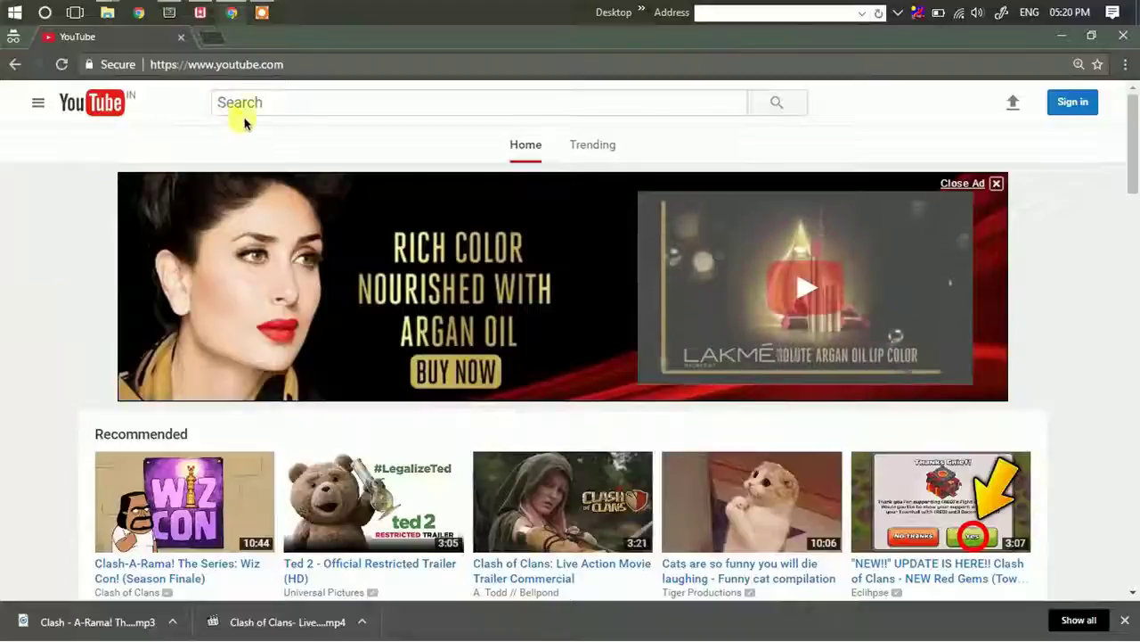
Search YouTube for 'doge meme' and scroll through the multicoloured Comic Sans results
type("doge meme")
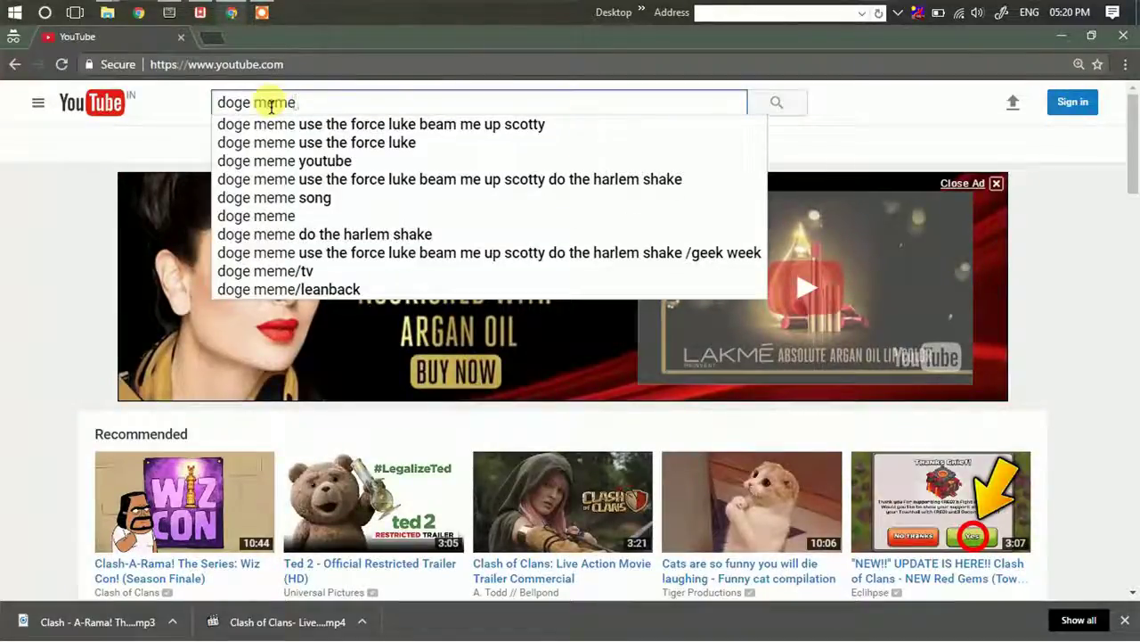
key("Return")
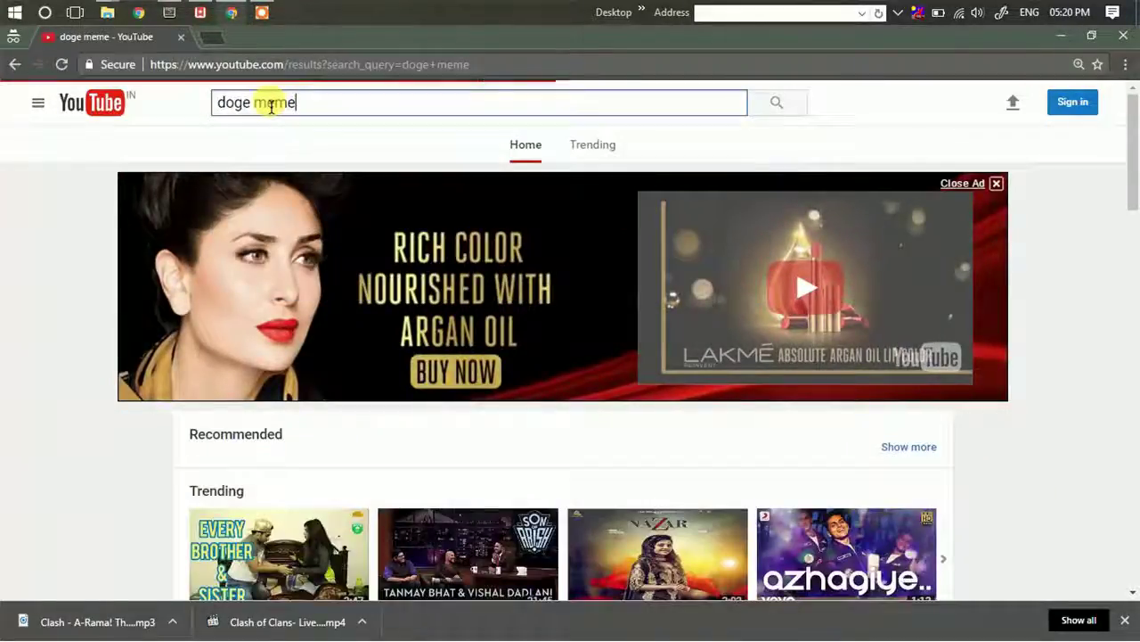
scroll(517, 348, "down", 8)
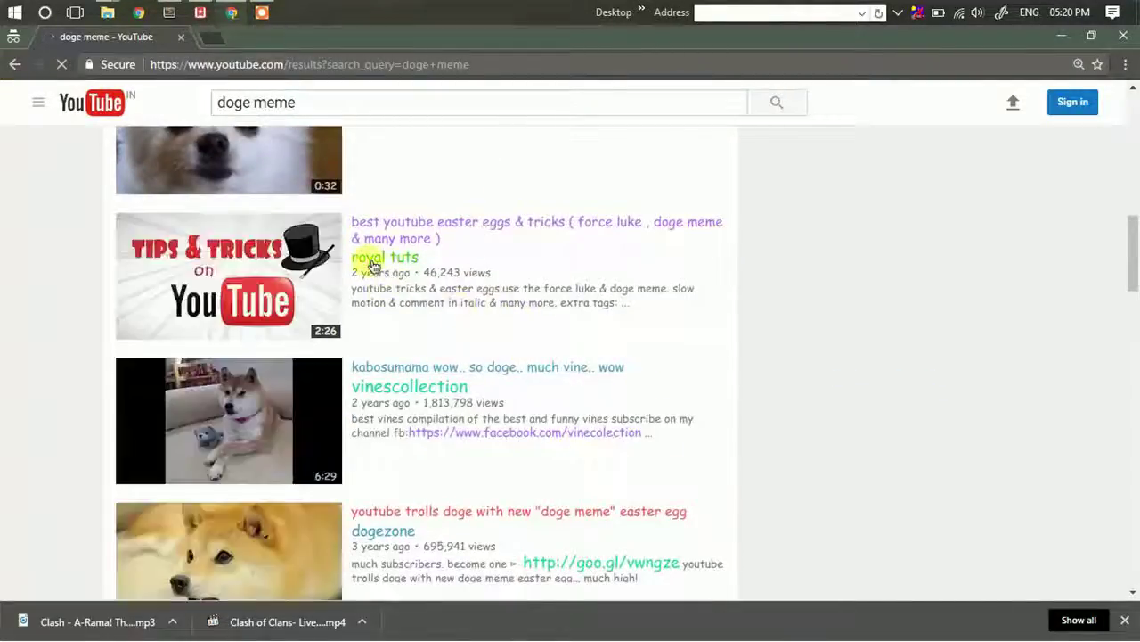
scroll(454, 389, "down", 5)
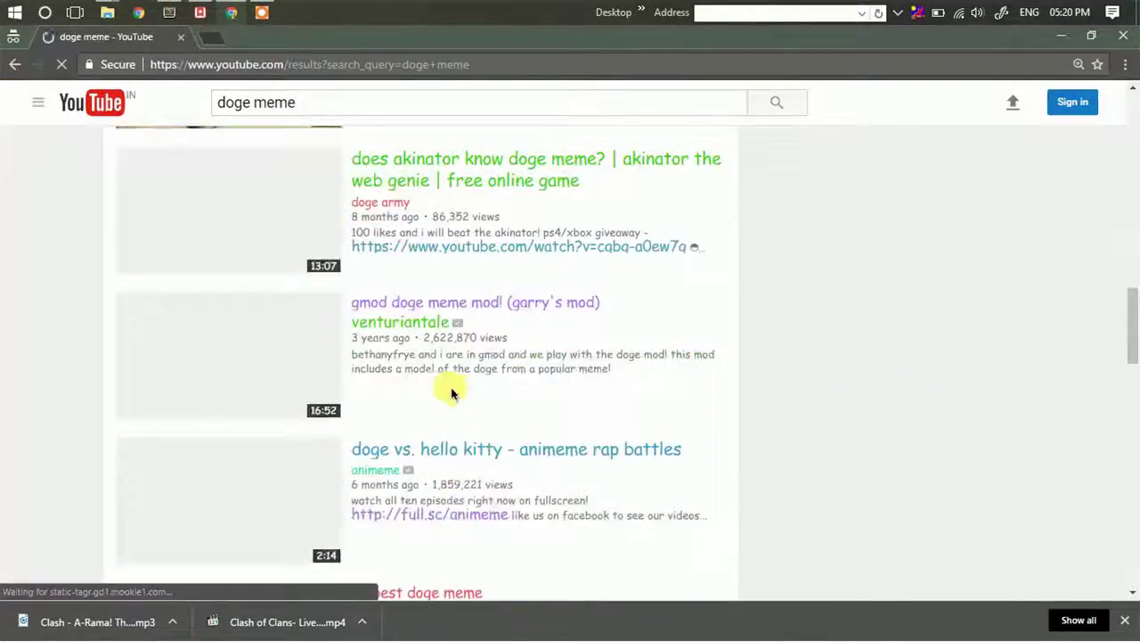